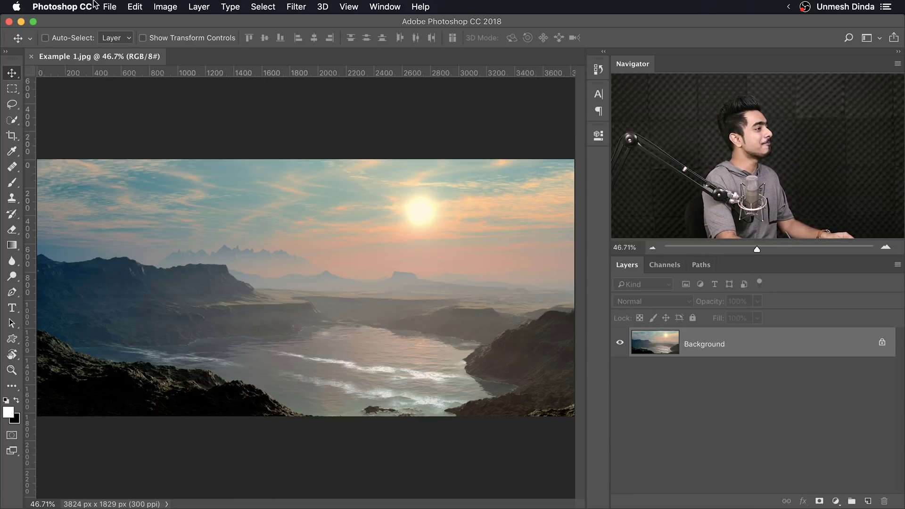
# - In the export preferences, set quick export to JPG at quality 100, saving into an assets folder next to the current document
pyautogui.click(110, 7)
pyautogui.moveTo(206, 162)
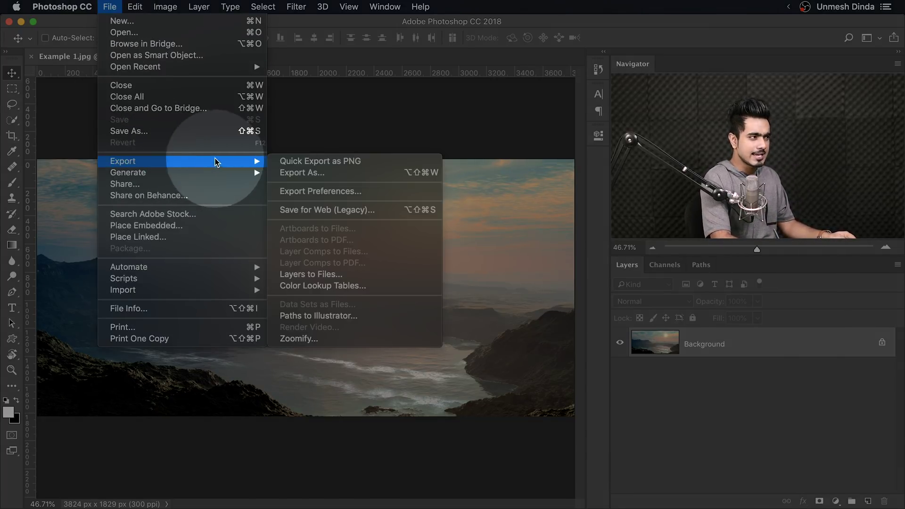
pyautogui.click(274, 191)
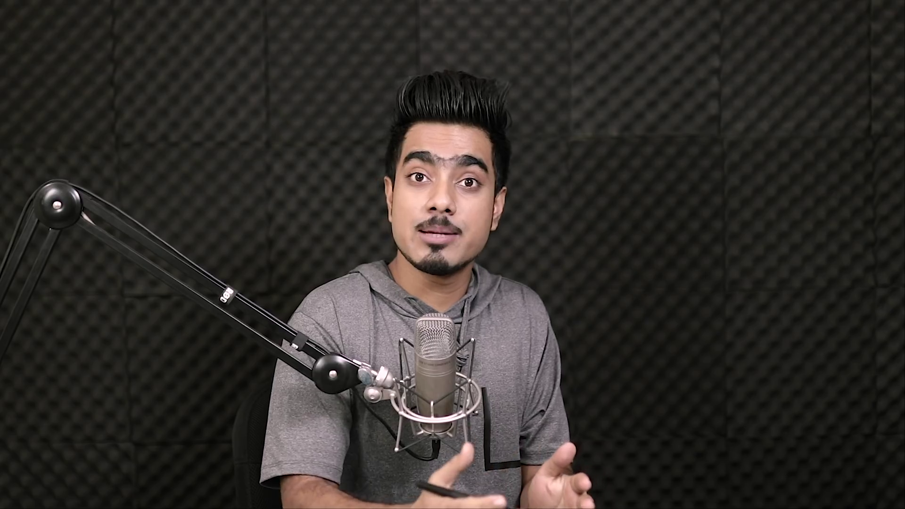
pyautogui.click(365, 162)
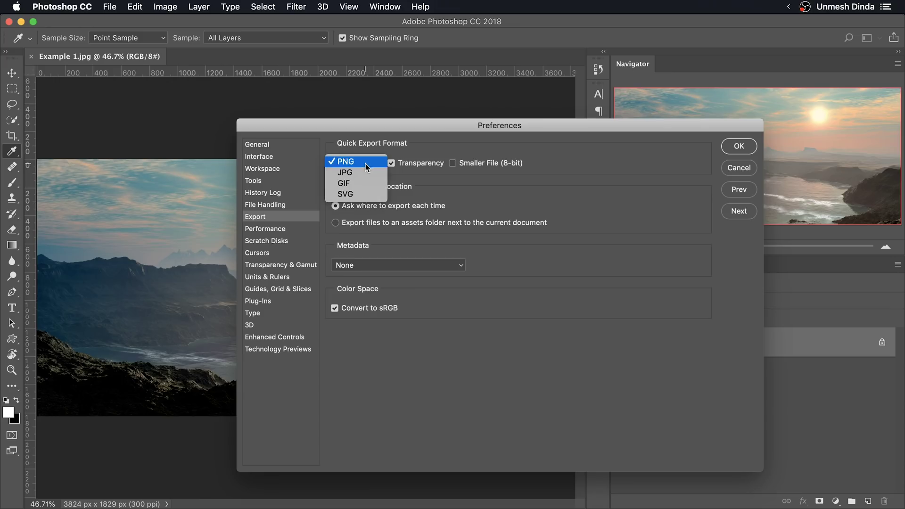
pyautogui.click(365, 173)
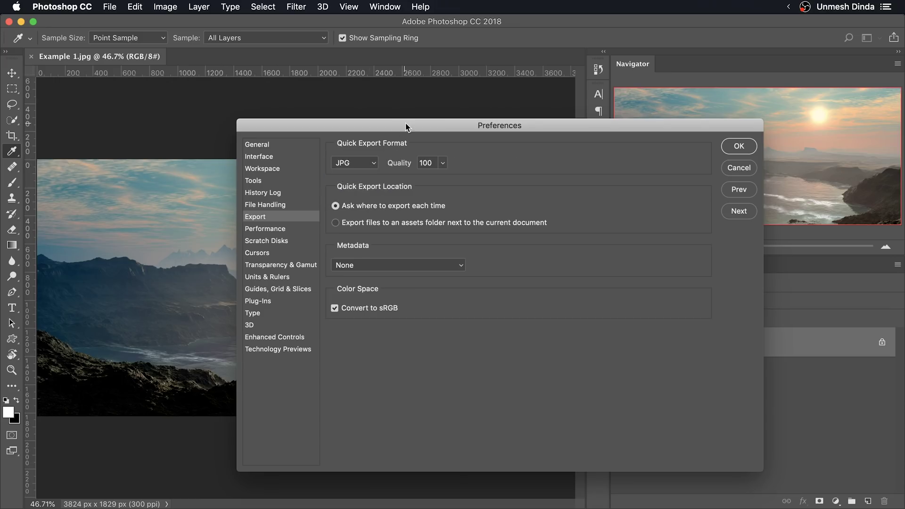
pyautogui.moveTo(404, 124); pyautogui.dragTo(378, 130)
pyautogui.click(415, 168)
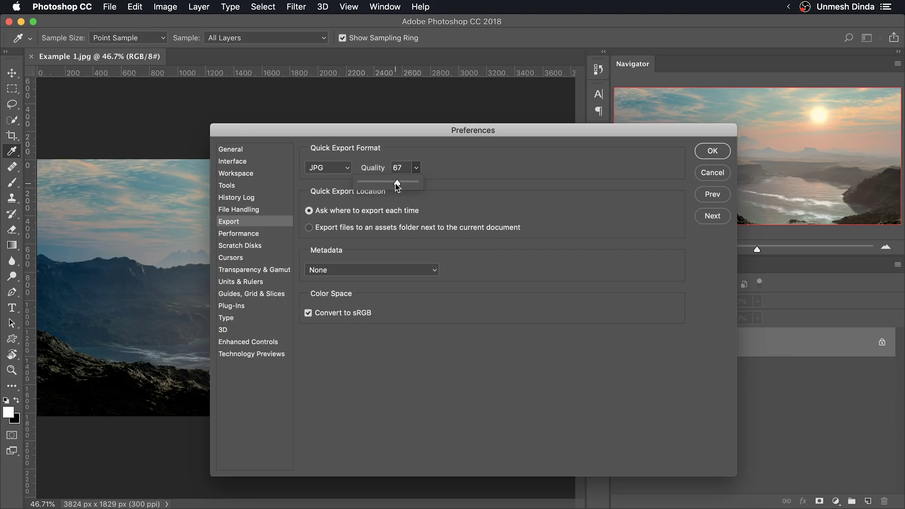
pyautogui.moveTo(399, 184); pyautogui.dragTo(398, 183)
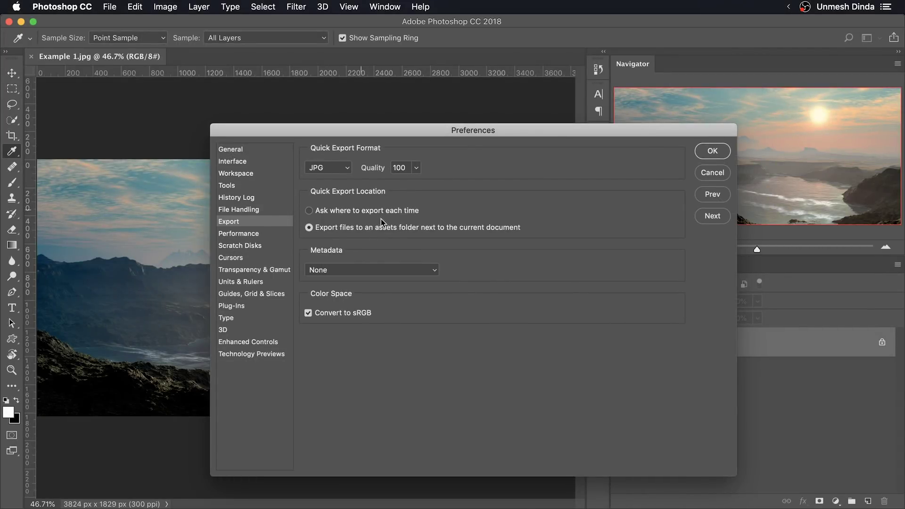
# - Review the metadata and sRGB conversion options and apply the export preferences
pyautogui.click(354, 274)
pyautogui.click(307, 314)
pyautogui.click(712, 151)
pyautogui.press('v')
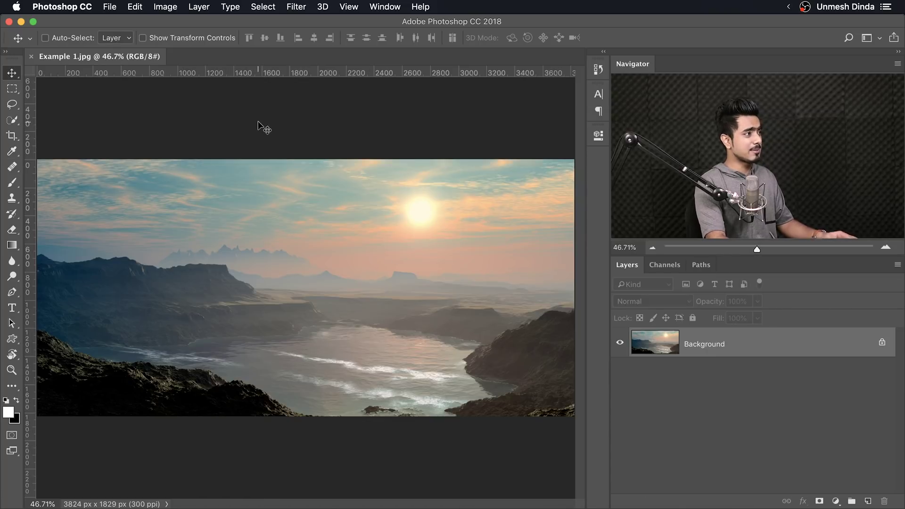
pyautogui.click(112, 8)
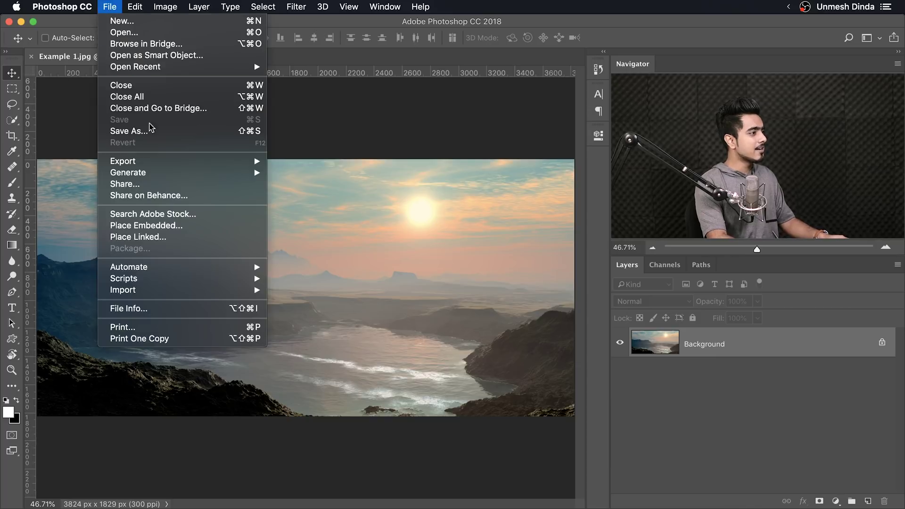
pyautogui.moveTo(165, 162)
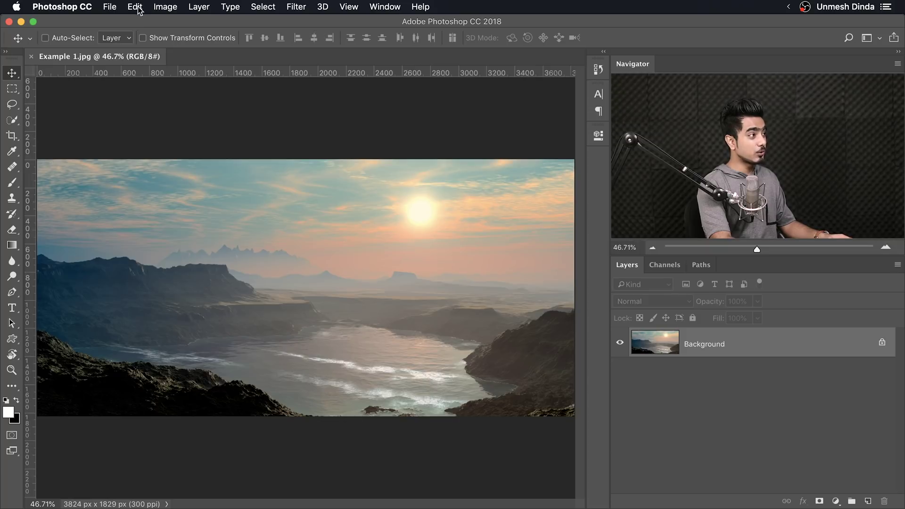
# - Assign F6 as the keyboard shortcut for the Quick Export as PNG command and save the shortcut set
pyautogui.click(135, 7)
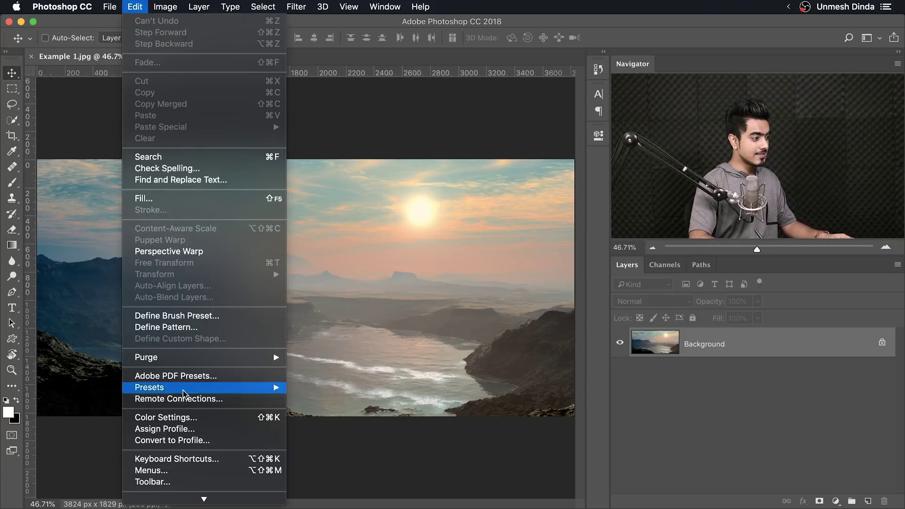
pyautogui.click(179, 457)
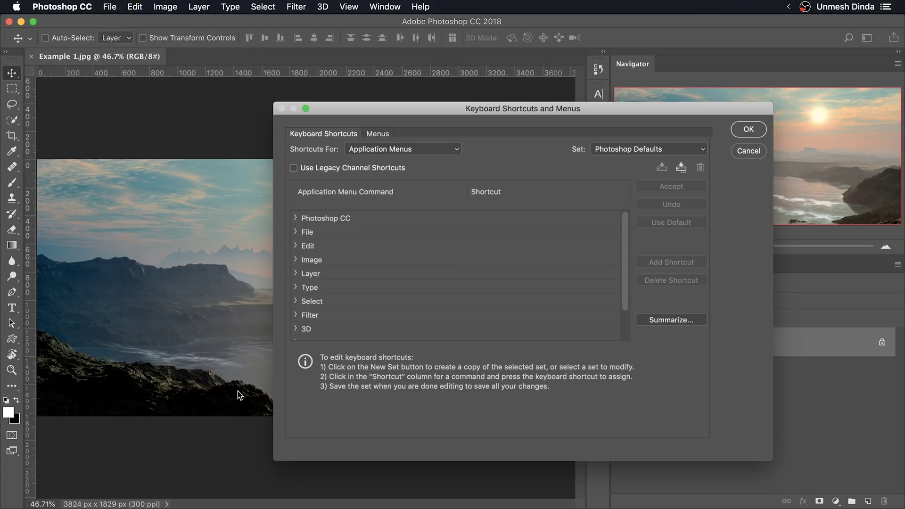
pyautogui.click(296, 232)
pyautogui.moveTo(624, 221); pyautogui.dragTo(606, 242)
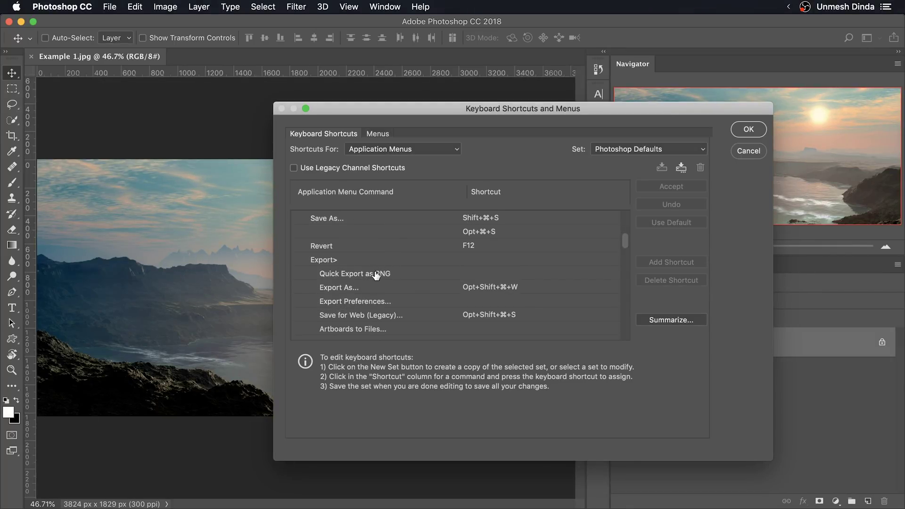
pyautogui.click(376, 275)
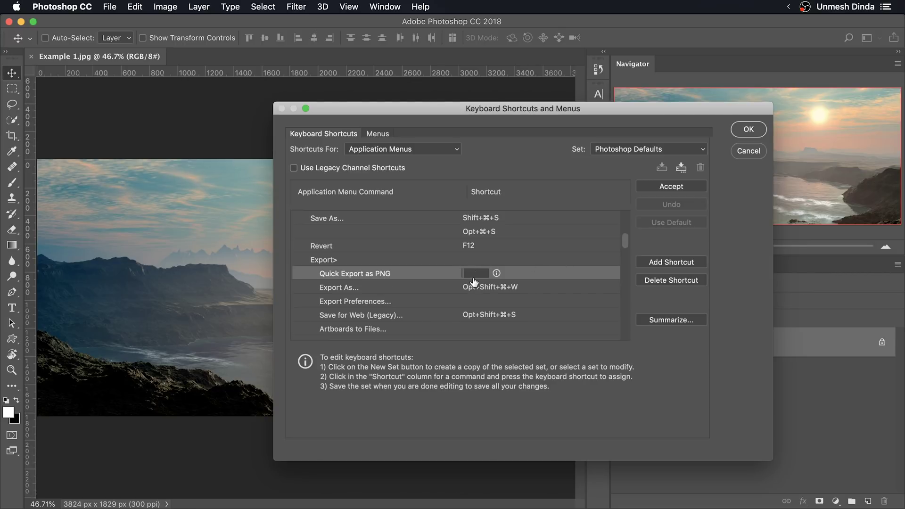
pyautogui.press('F6')
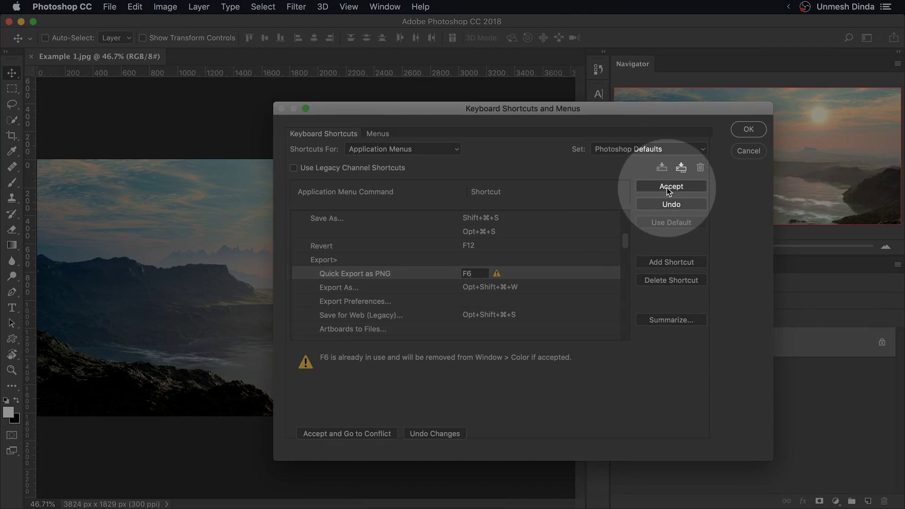
pyautogui.click(666, 187)
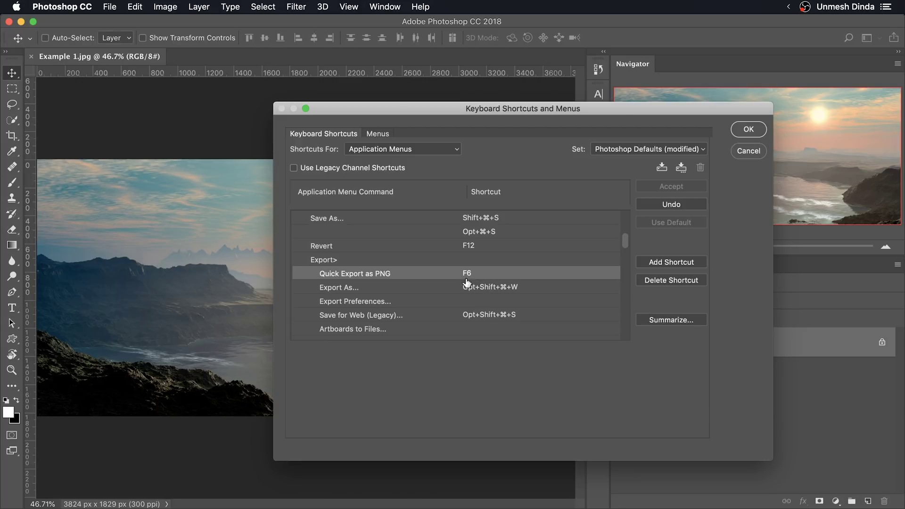
pyautogui.click(744, 132)
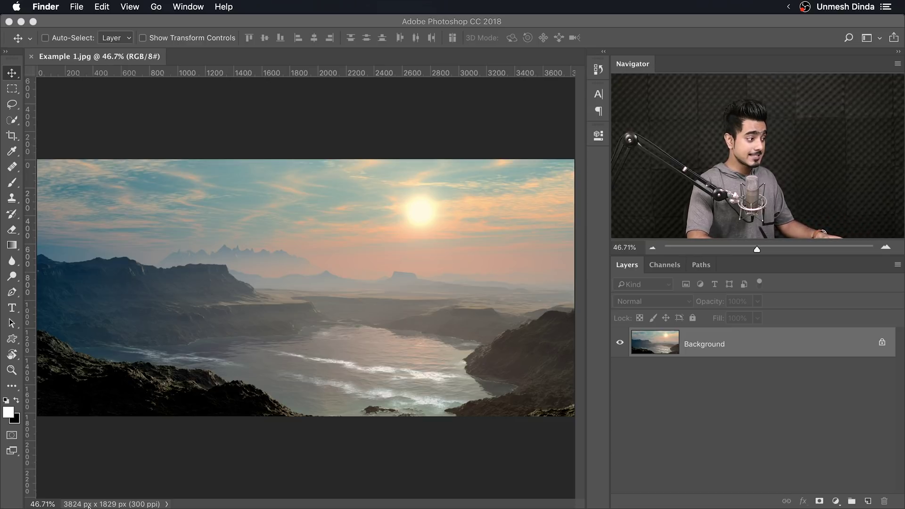
# - Switch to Finder, check the exported Example 1.jpg in the Example 1-assets folder, and minimize the window
pyautogui.click(30, 491)
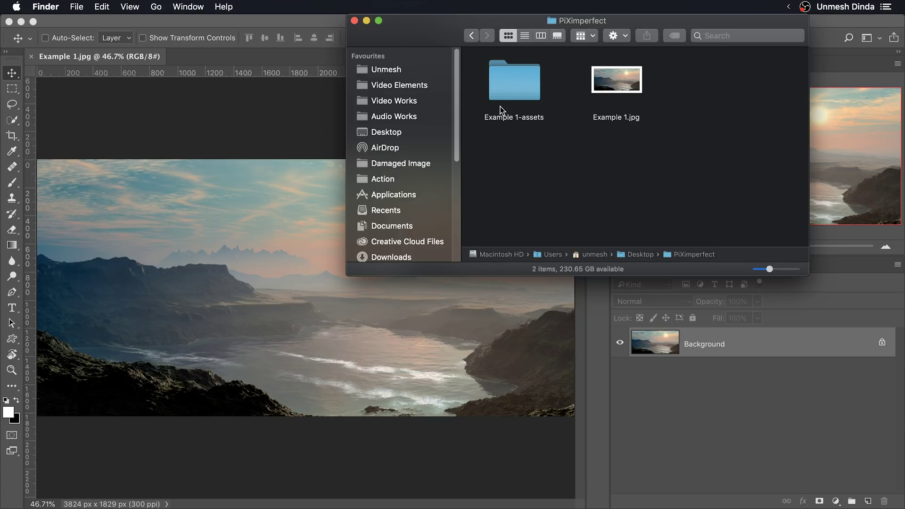
pyautogui.doubleClick(516, 92)
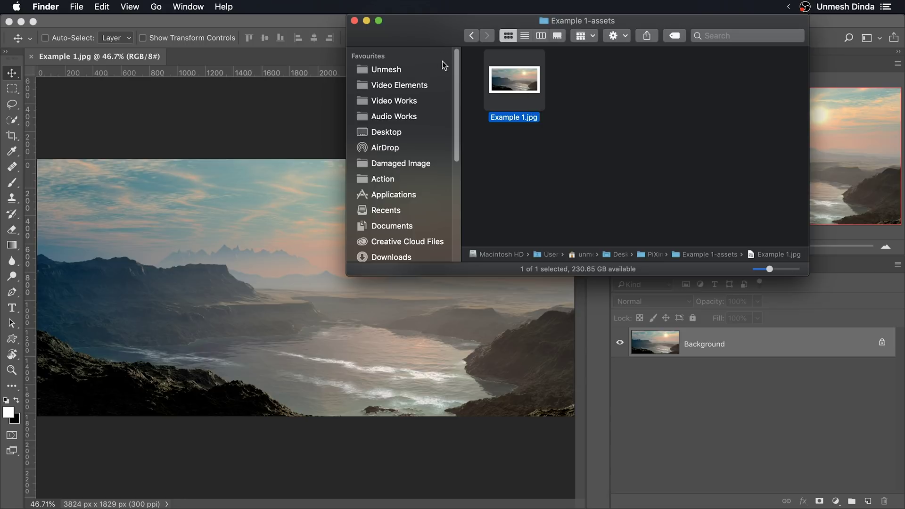
pyautogui.click(367, 21)
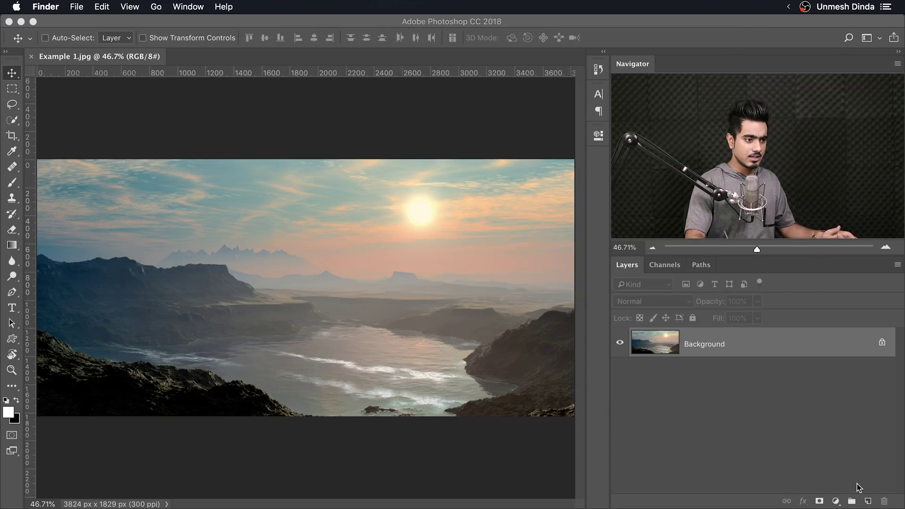
# - Add a Curves adjustment layer and pull the RGB curve down in the upper midtones to strongly darken the landscape
pyautogui.click(840, 500)
pyautogui.click(854, 329)
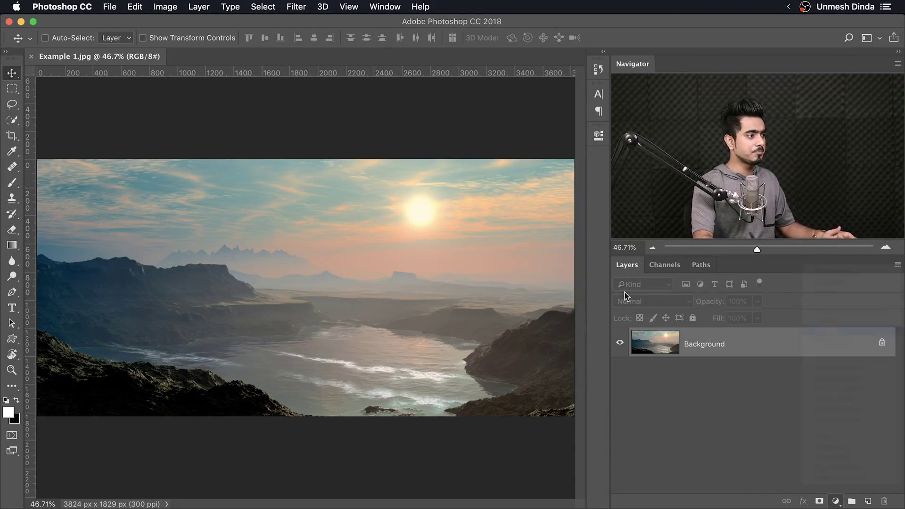
pyautogui.moveTo(527, 238); pyautogui.dragTo(533, 271)
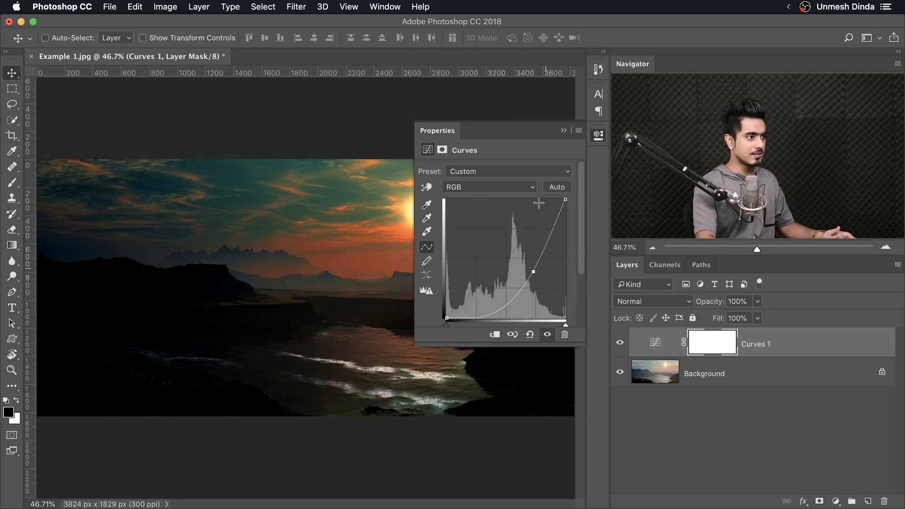
pyautogui.click(563, 131)
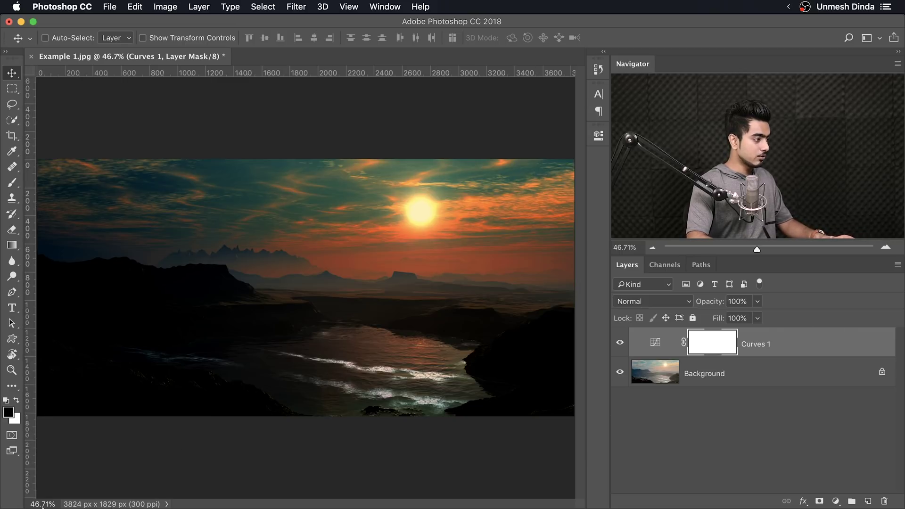
# - Switch to Finder and check the re-exported, darkened Example 1.jpg in the Example 1-assets folder
pyautogui.click(17, 491)
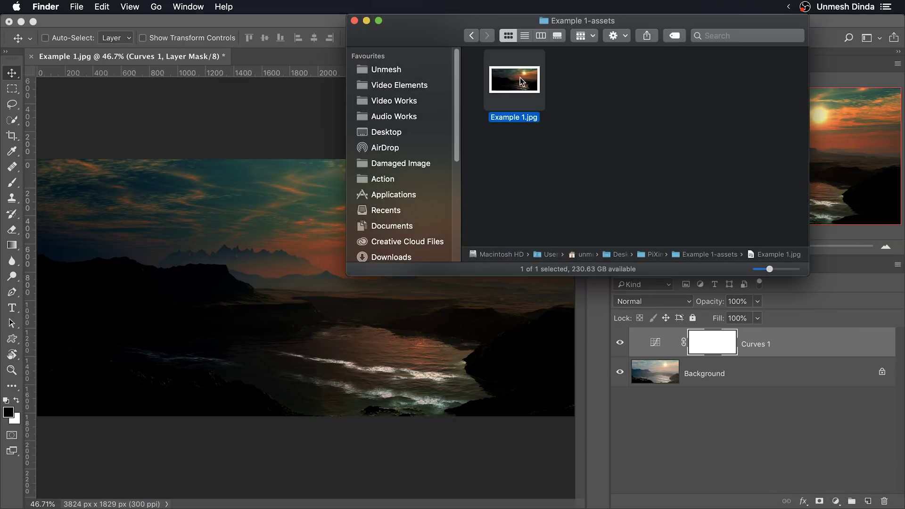
pyautogui.press('super+alt+a')
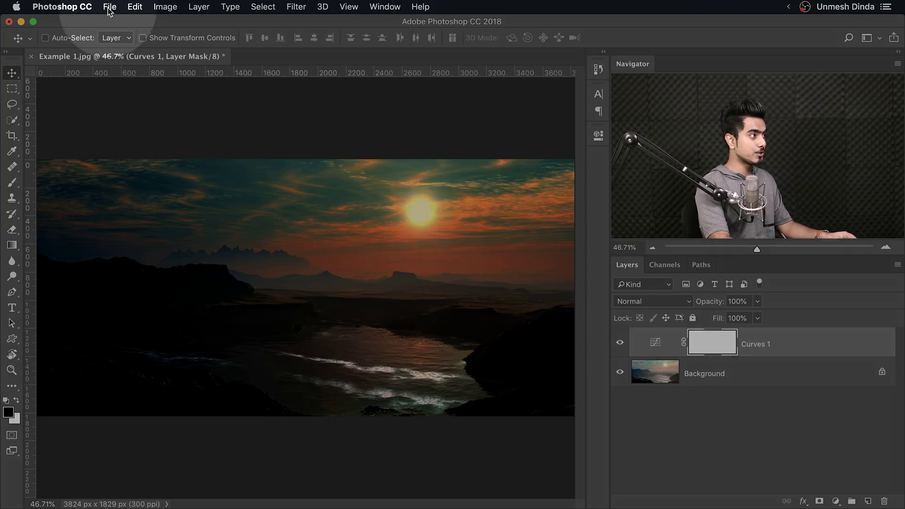
# - Create a new 1920 x 1080 px document at 300 pixels/inch with a white background
pyautogui.click(109, 6)
pyautogui.click(125, 23)
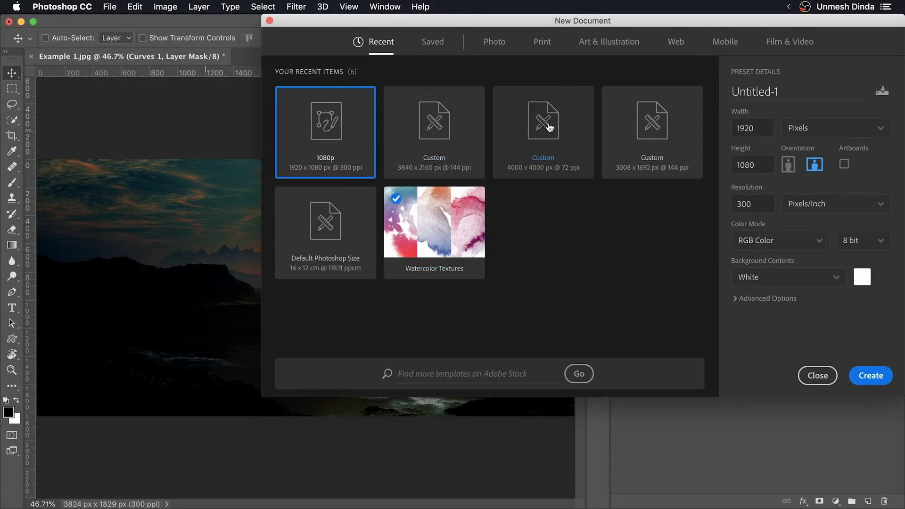
pyautogui.click(872, 376)
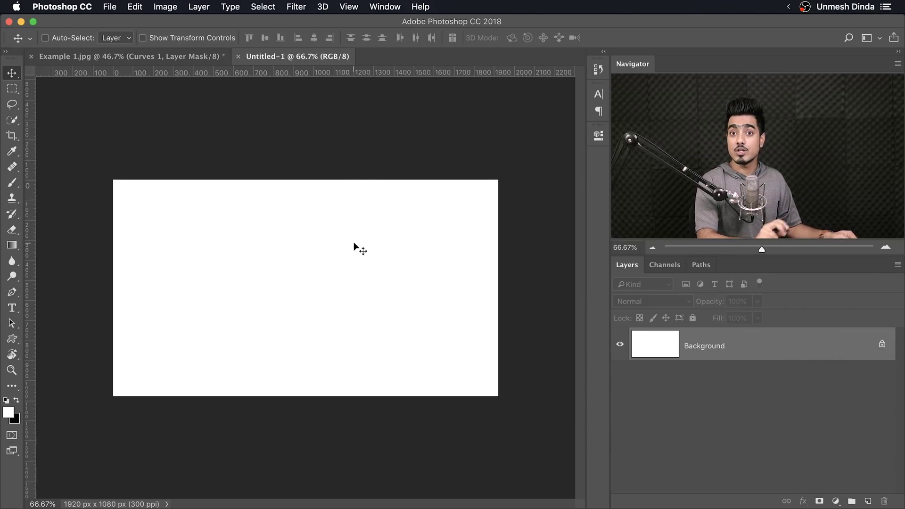
# - With a 177 px black brush, paint one thick vertical stroke and four separate dots on the white canvas
pyautogui.click(16, 184)
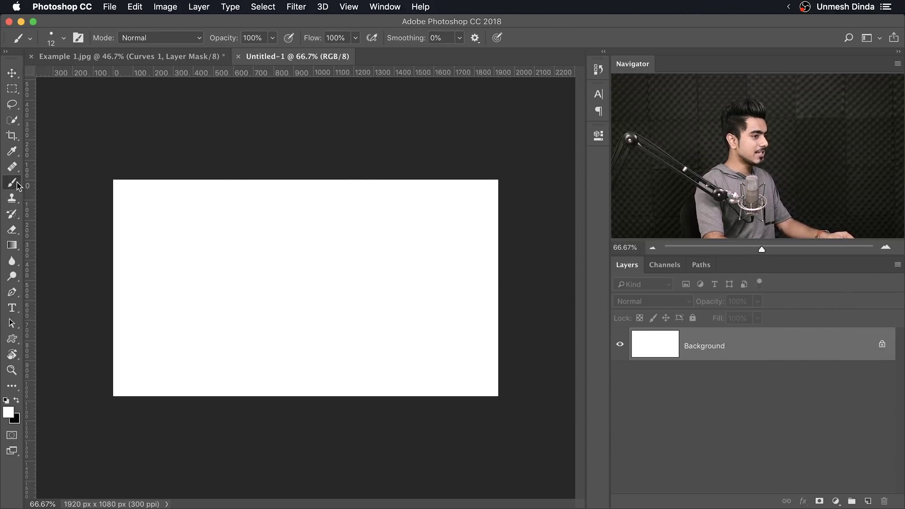
pyautogui.moveTo(291, 264); pyautogui.dragTo(313, 269)
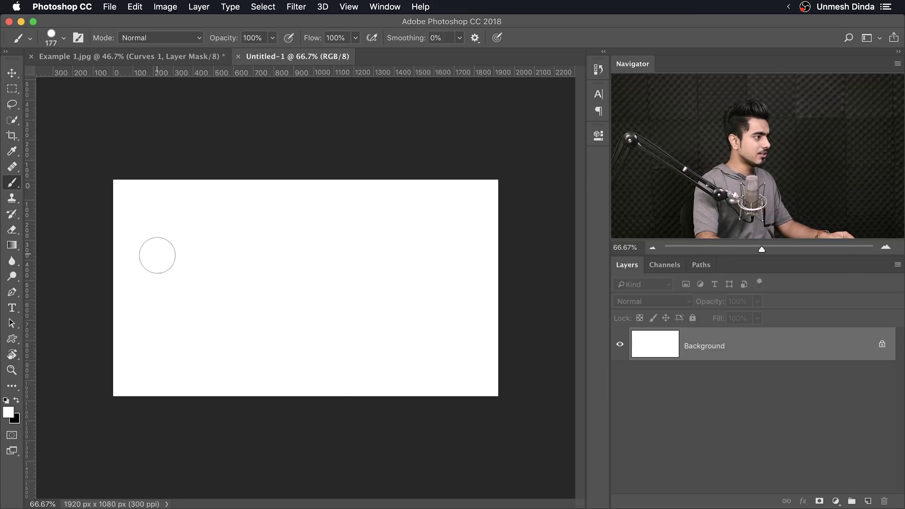
pyautogui.press('x')
pyautogui.moveTo(165, 221); pyautogui.dragTo(170, 308)
pyautogui.click(232, 221)
pyautogui.click(302, 239)
pyautogui.click(396, 272)
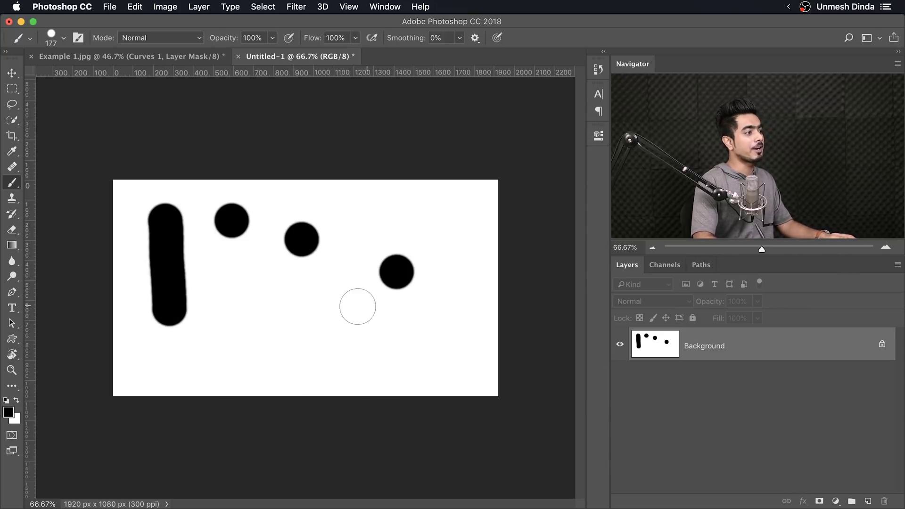
pyautogui.click(367, 304)
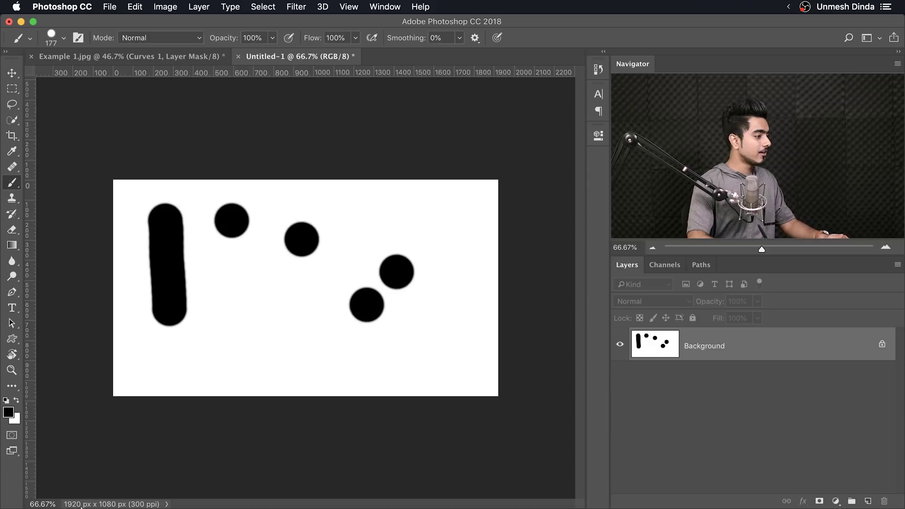
# - Switch to Finder and open the Documents-assets folder in the home folder to locate the exported Untitled-1.jpg
pyautogui.moveTo(135, 505)
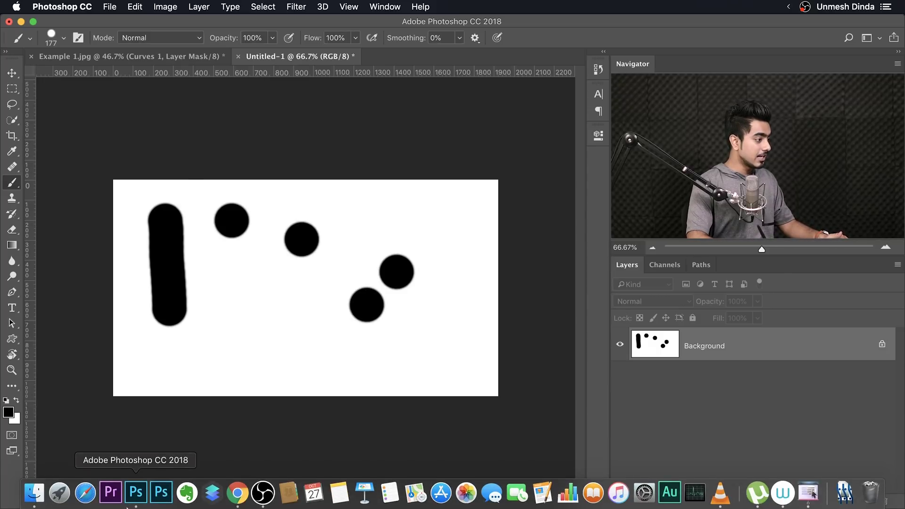
pyautogui.click(32, 503)
pyautogui.moveTo(573, 19); pyautogui.dragTo(538, 74)
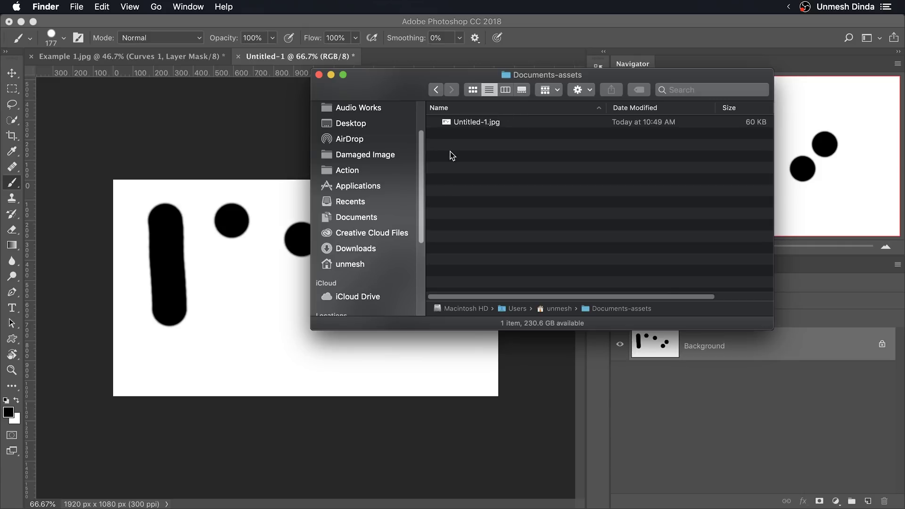
pyautogui.click(357, 267)
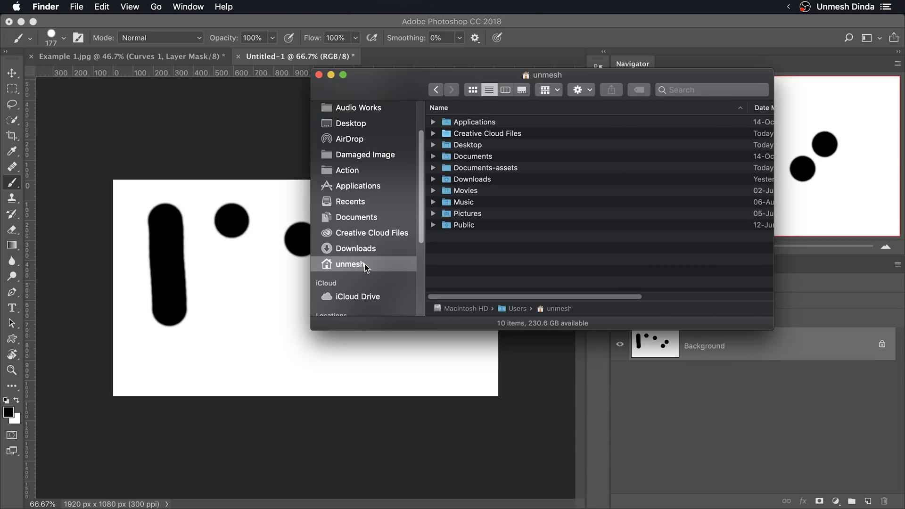
pyautogui.doubleClick(492, 170)
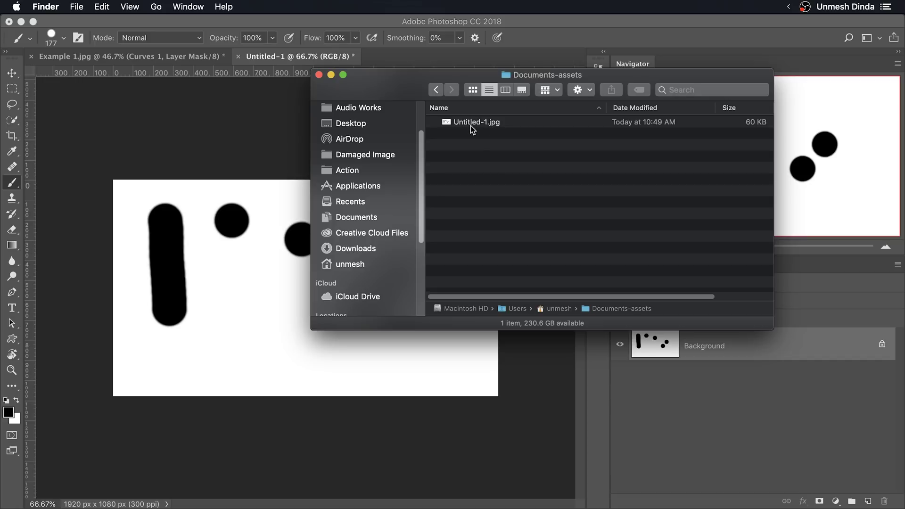
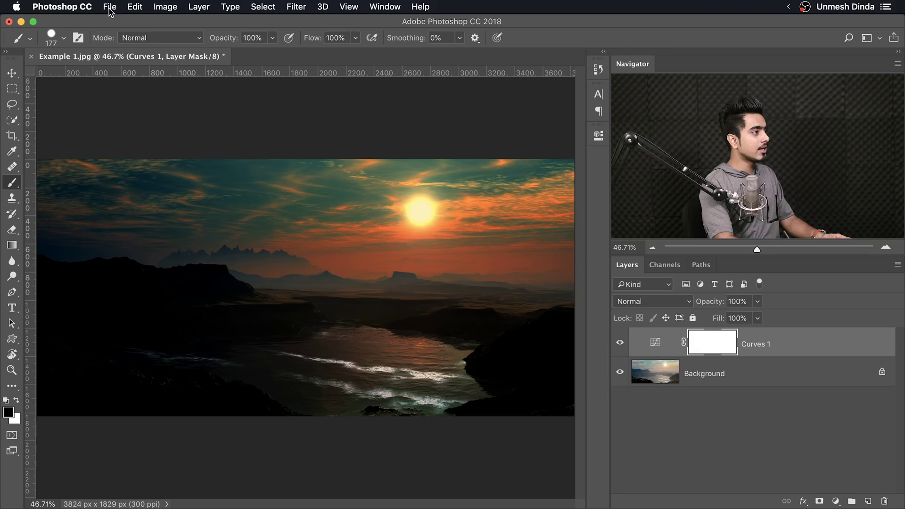
# - Create a new 1920 x 1080 px, 300 pixels/inch document with a white background and paint "U1" with a 64 px black brush
pyautogui.click(109, 7)
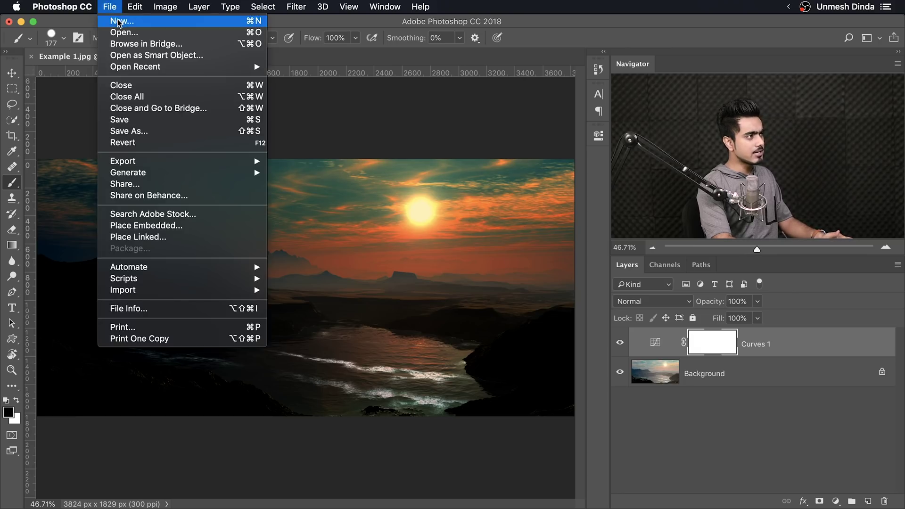
pyautogui.click(142, 17)
pyautogui.moveTo(548, 26); pyautogui.dragTo(330, 74)
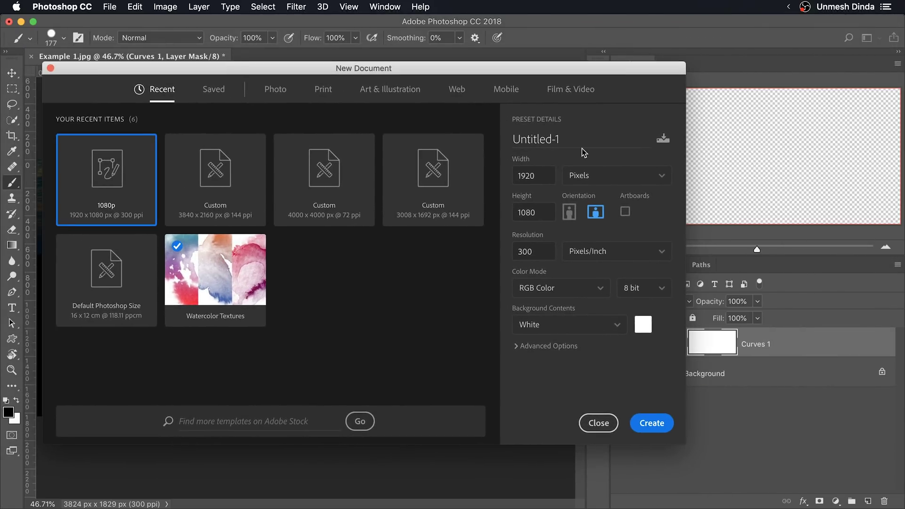
pyautogui.click(653, 423)
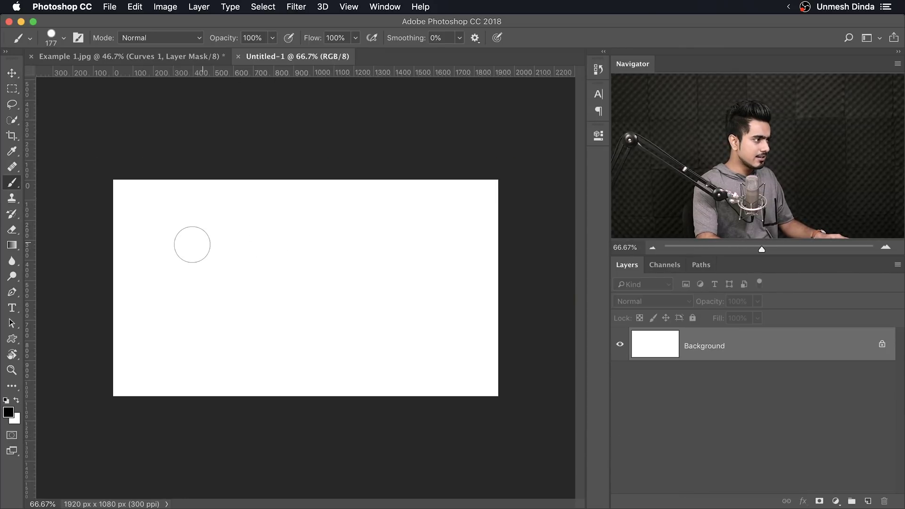
pyautogui.moveTo(245, 235)
pyautogui.mouseDown()
pyautogui.moveTo(204, 233)
pyautogui.moveTo(236, 283)
pyautogui.moveTo(238, 222)
pyautogui.moveTo(275, 300)
pyautogui.mouseUp()
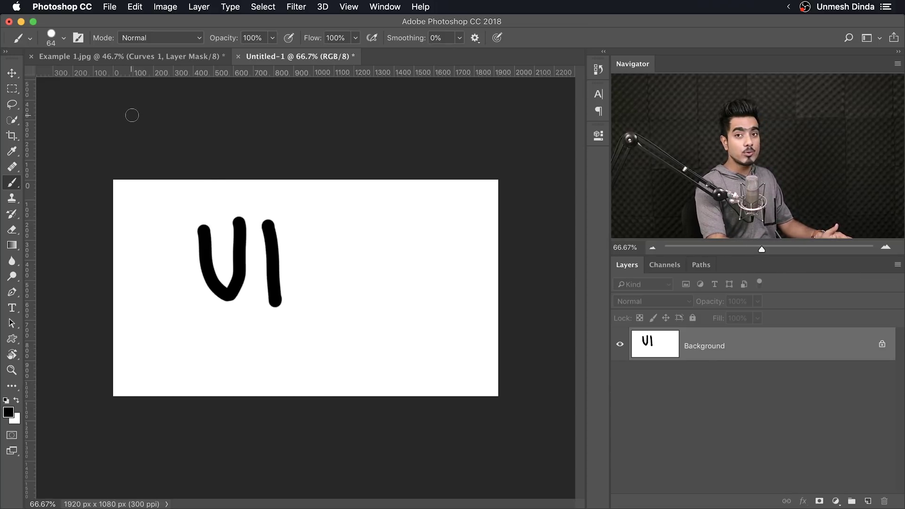
# - Create a second 1920 x 1080 px white document, also named Untitled-1, and paint "U2" on it in black
pyautogui.click(108, 7)
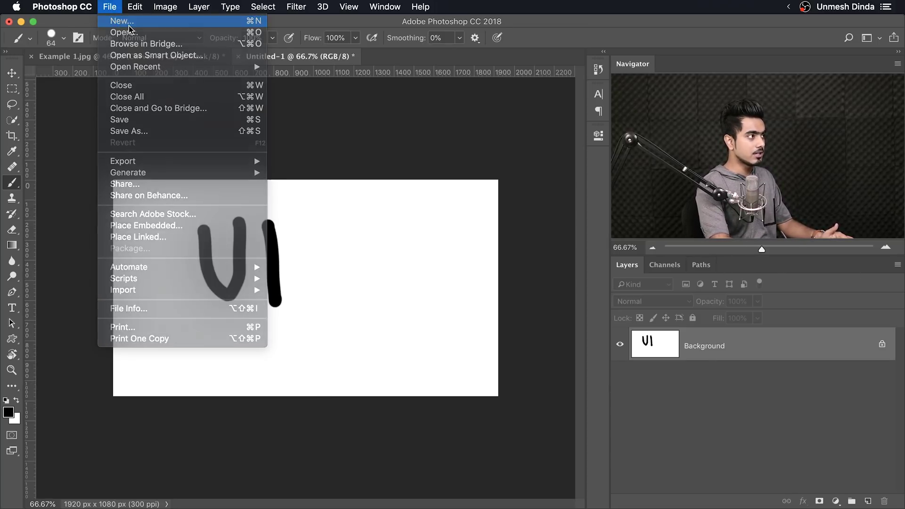
pyautogui.click(118, 21)
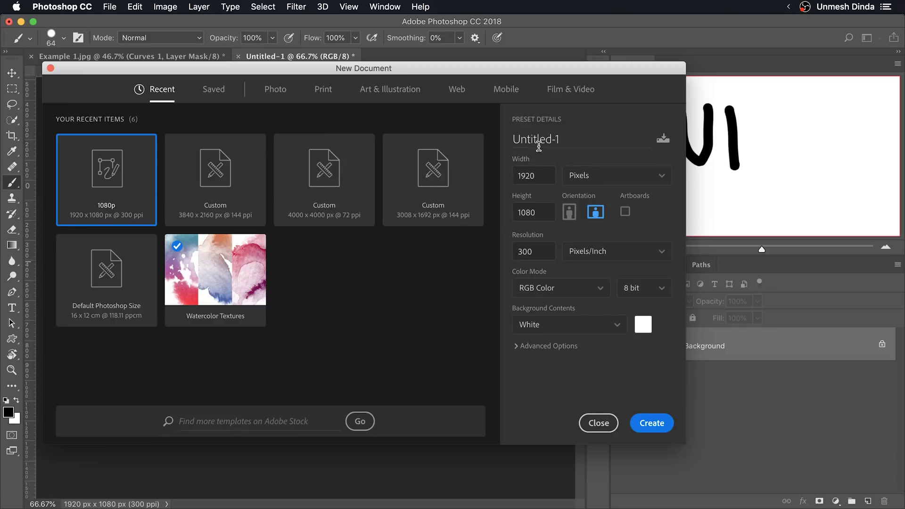
pyautogui.click(661, 428)
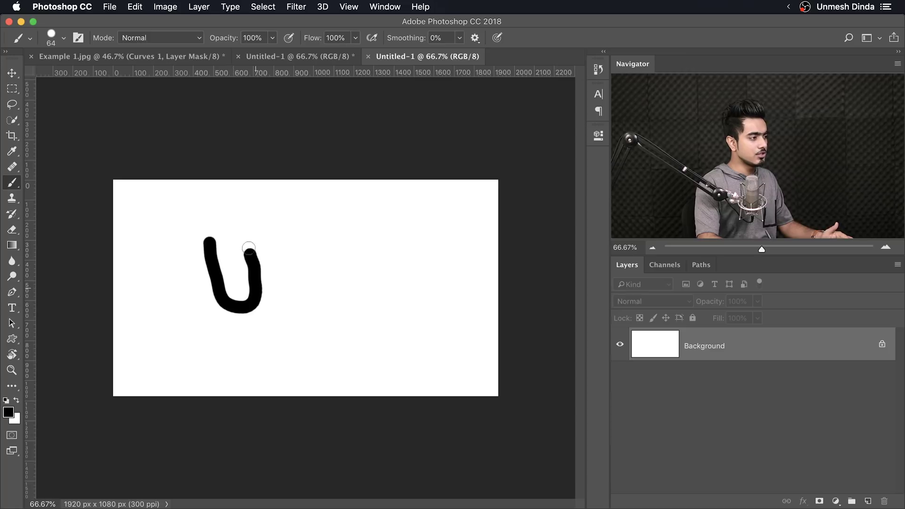
pyautogui.moveTo(279, 252)
pyautogui.mouseDown()
pyautogui.moveTo(286, 289)
pyautogui.moveTo(352, 294)
pyautogui.mouseUp()
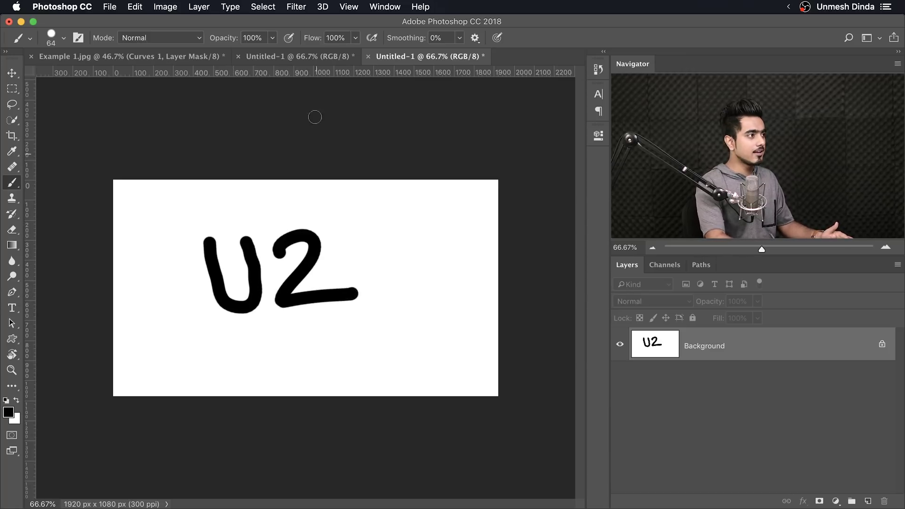
# - Export the U1 document as JPG and view Untitled-1.jpg as a thumbnail in the home folder's Documents-assets folder in Finder
pyautogui.click(279, 60)
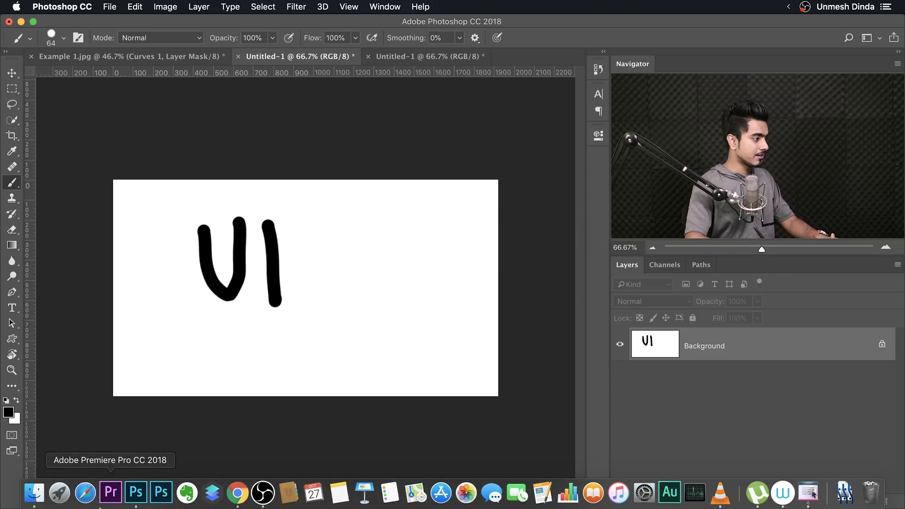
pyautogui.click(24, 491)
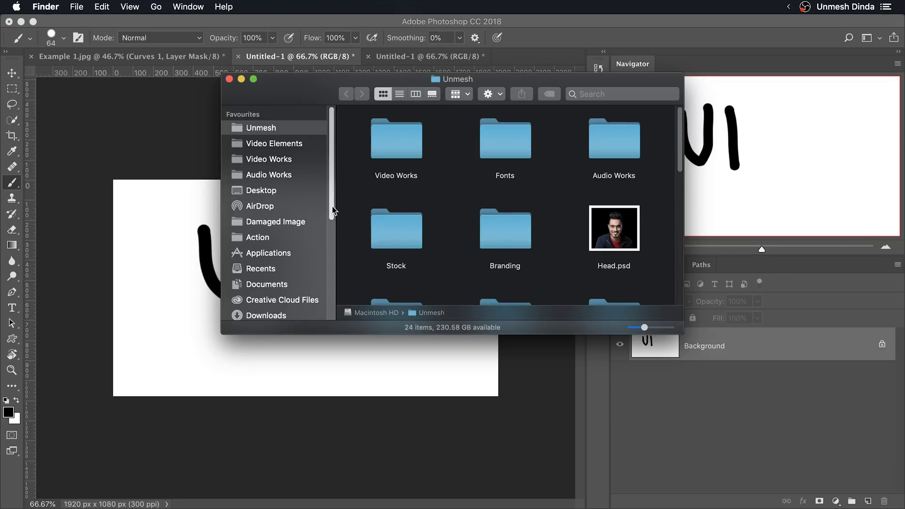
pyautogui.scroll(-5, 333, 211)
pyautogui.click(274, 219)
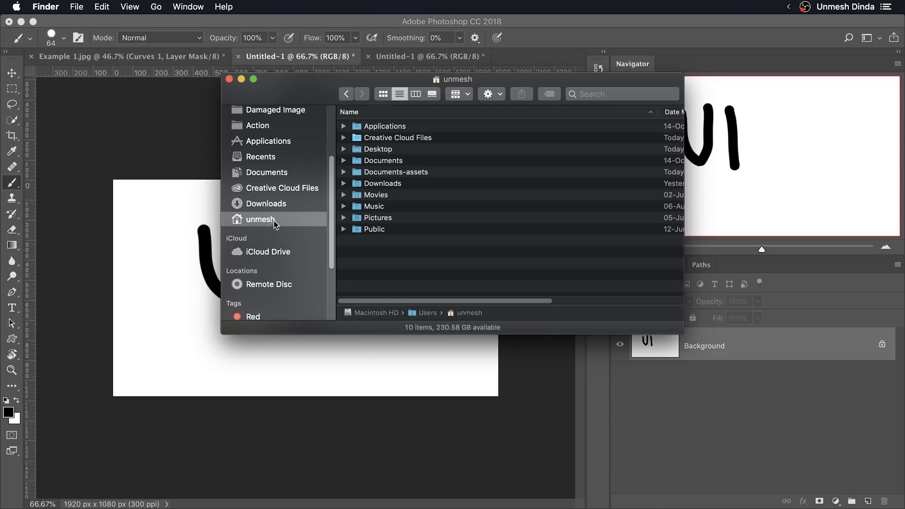
pyautogui.doubleClick(389, 172)
pyautogui.click(387, 129)
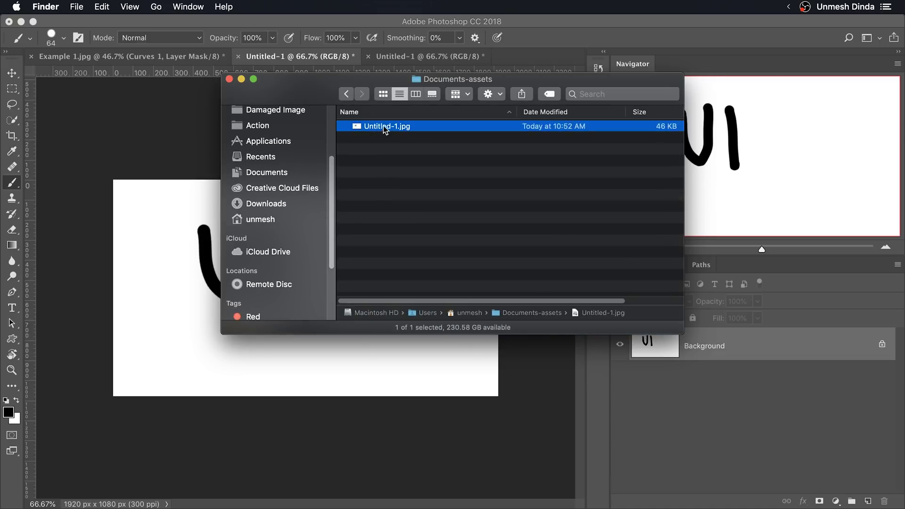
pyautogui.click(383, 94)
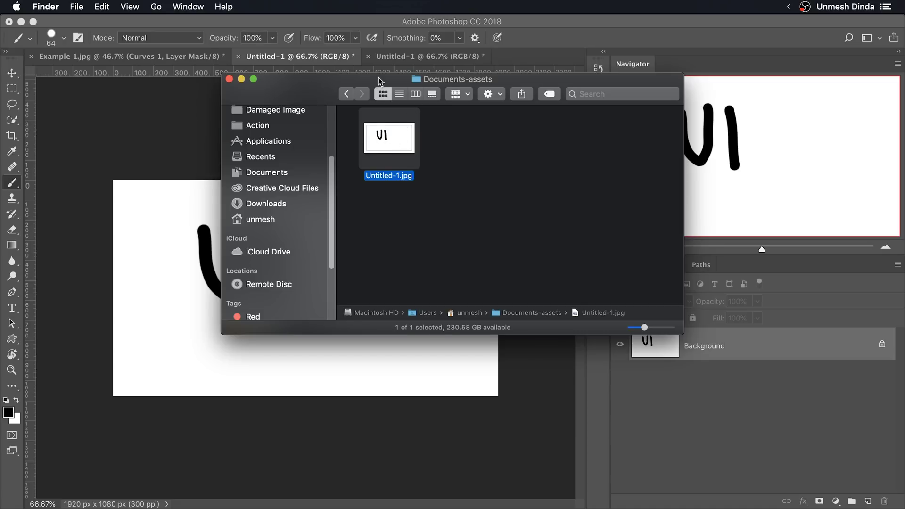
pyautogui.moveTo(380, 81); pyautogui.dragTo(389, 86)
# - Export the U2 document as JPG and check Untitled-1.jpg in the Documents-assets folder in Finder
pyautogui.click(402, 59)
pyautogui.click(401, 59)
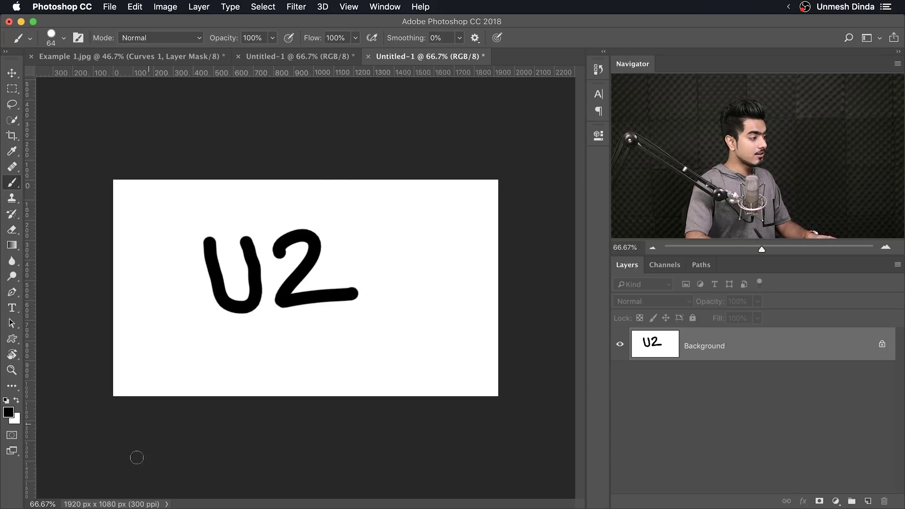
pyautogui.moveTo(85, 492)
pyautogui.click(35, 493)
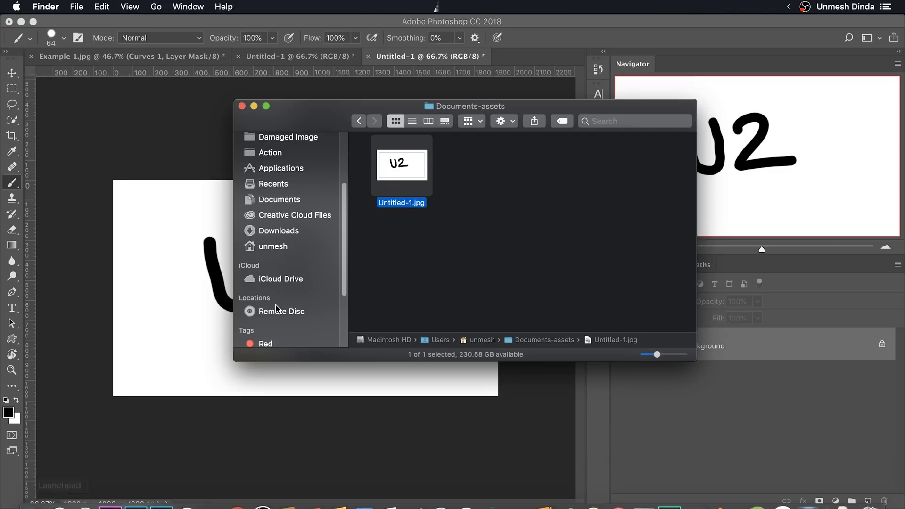
pyautogui.click(486, 231)
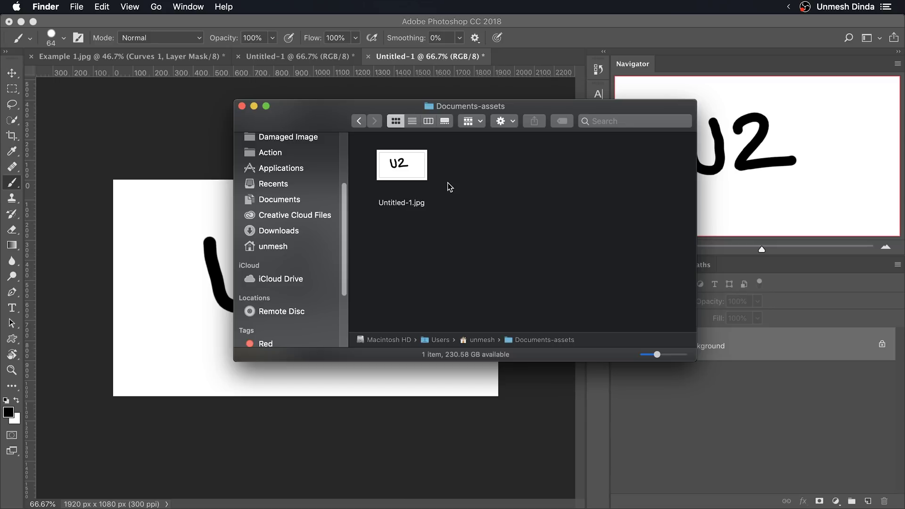
# - Back in Photoshop, create a 1920 x 1080 px white document named Untitled-3 and paint "U3" on it in black
pyautogui.click(408, 61)
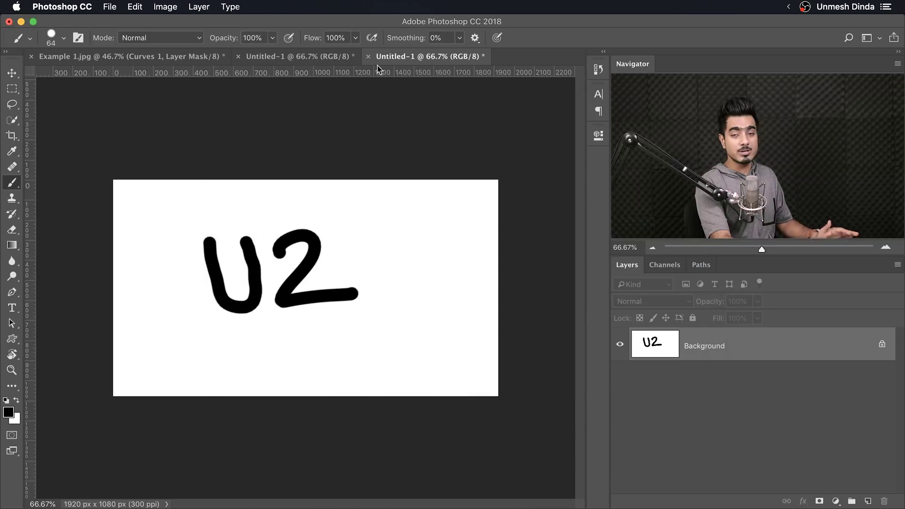
pyautogui.click(113, 8)
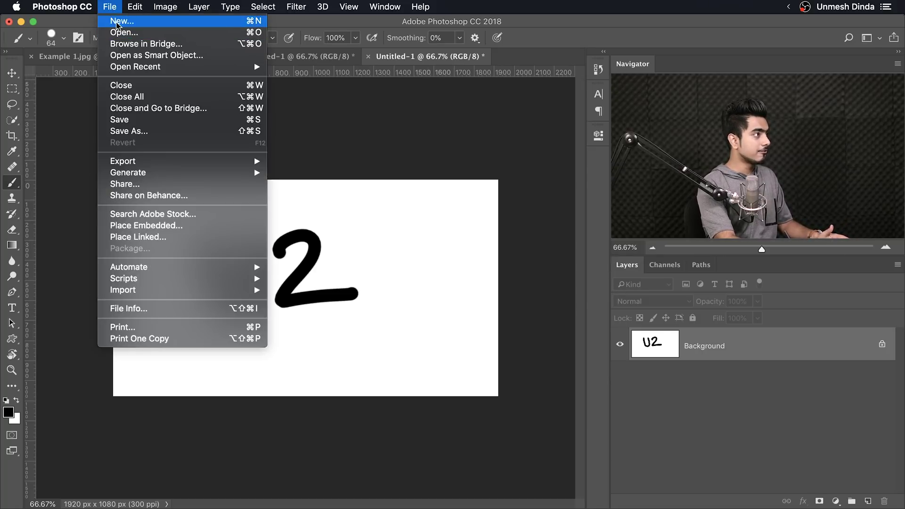
pyautogui.click(117, 24)
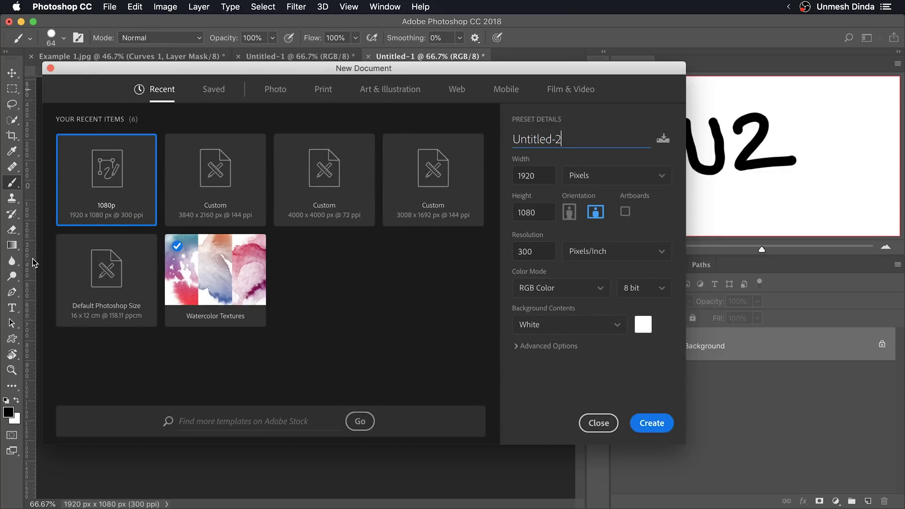
pyautogui.click(651, 423)
pyautogui.moveTo(221, 256)
pyautogui.mouseDown()
pyautogui.moveTo(254, 264)
pyautogui.moveTo(292, 324)
pyautogui.mouseUp()
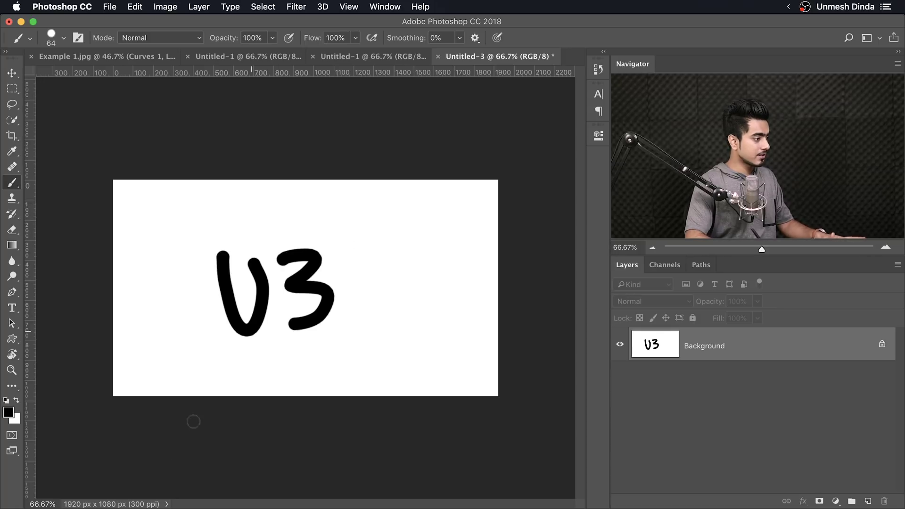
# - In Finder, check the exported Untitled-3.jpg in Documents-assets and the exported Example 1.jpg in the Example 1-assets folder
pyautogui.click(16, 492)
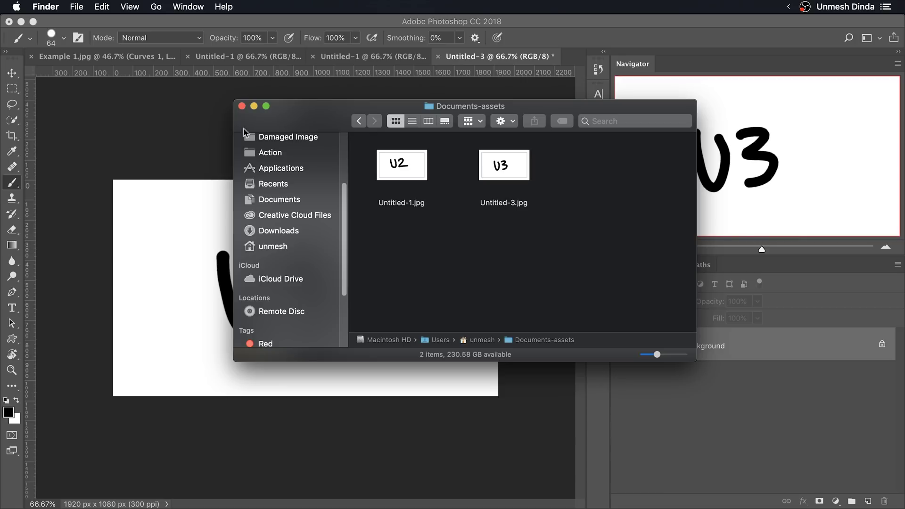
pyautogui.click(254, 107)
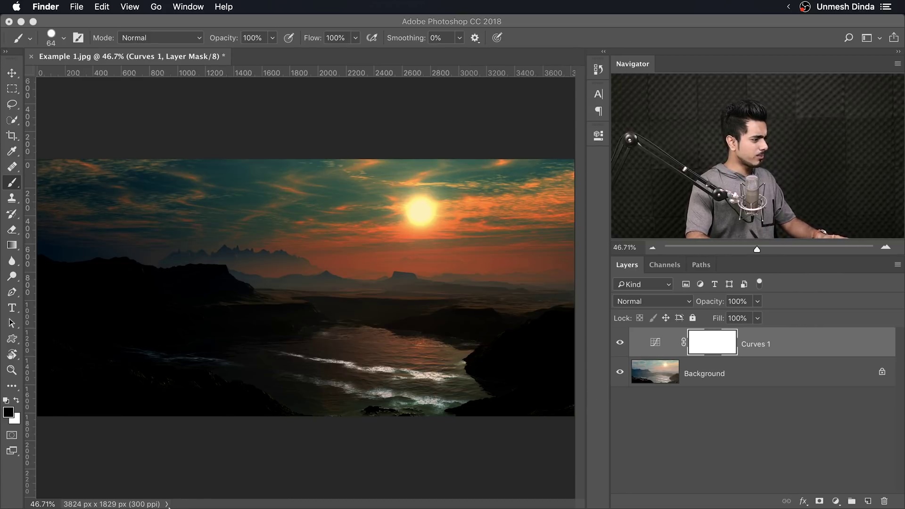
pyautogui.moveTo(85, 492)
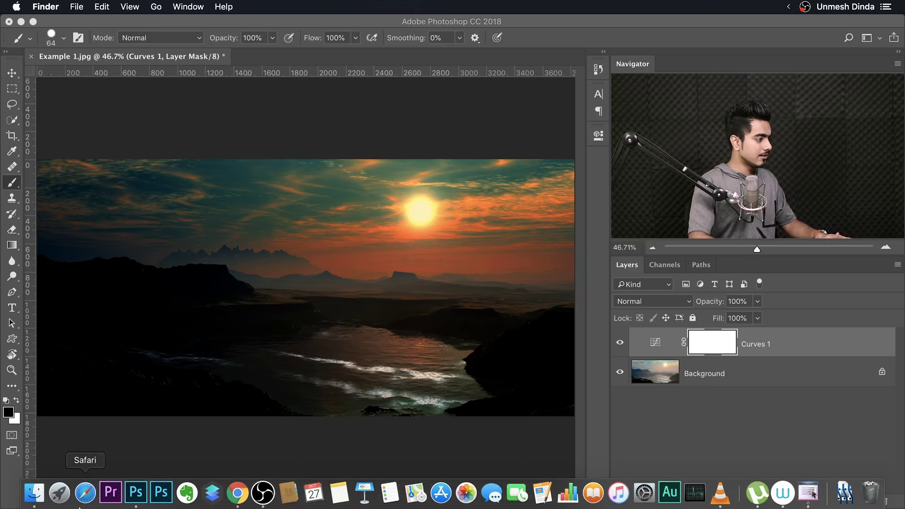
pyautogui.click(33, 492)
pyautogui.doubleClick(404, 179)
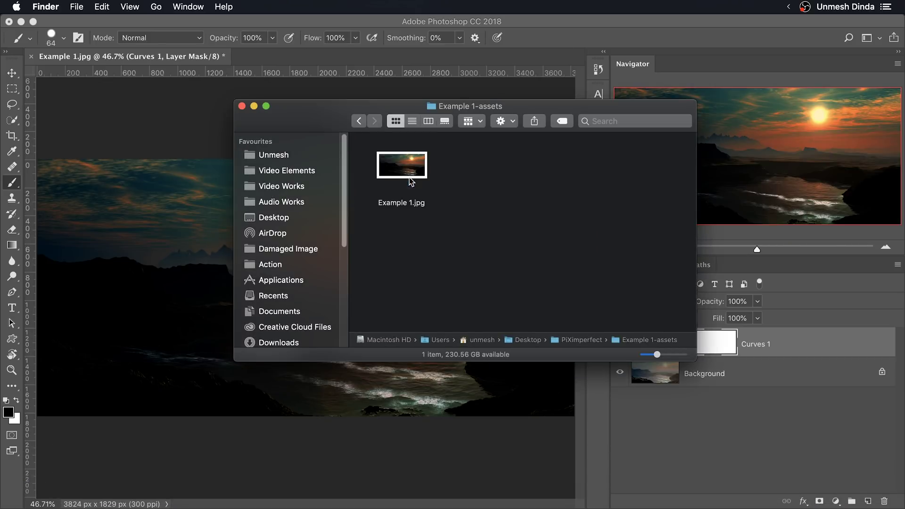
pyautogui.click(189, 60)
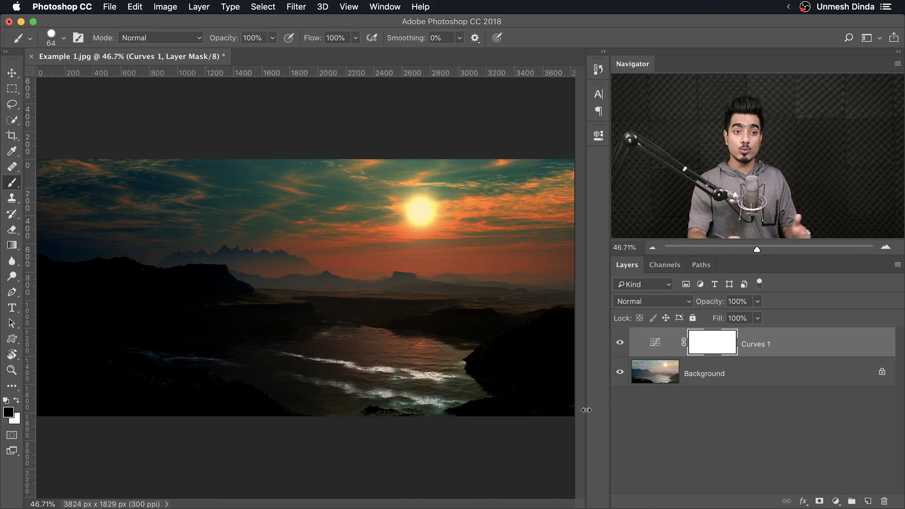
# - Add a Color Lookup adjustment layer above Curves 1 using the Crisp_Warm.look 3DLUT file
pyautogui.click(835, 503)
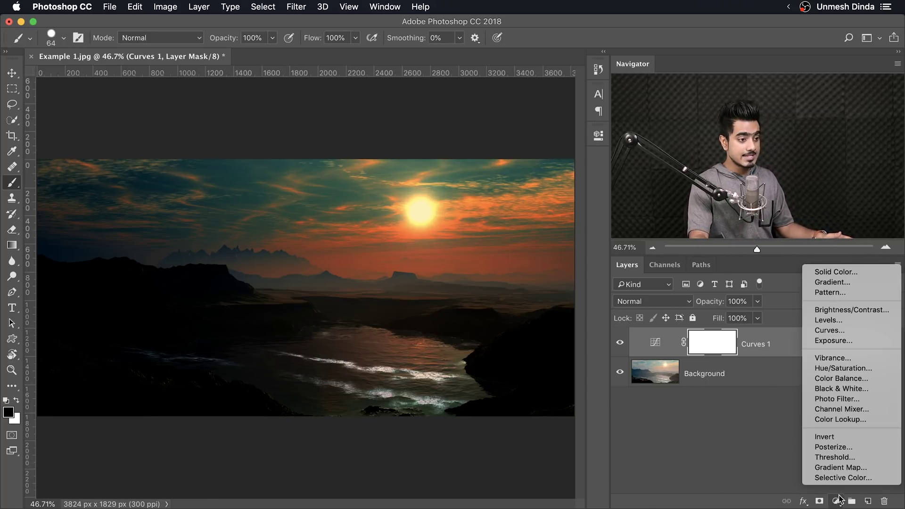
pyautogui.click(840, 419)
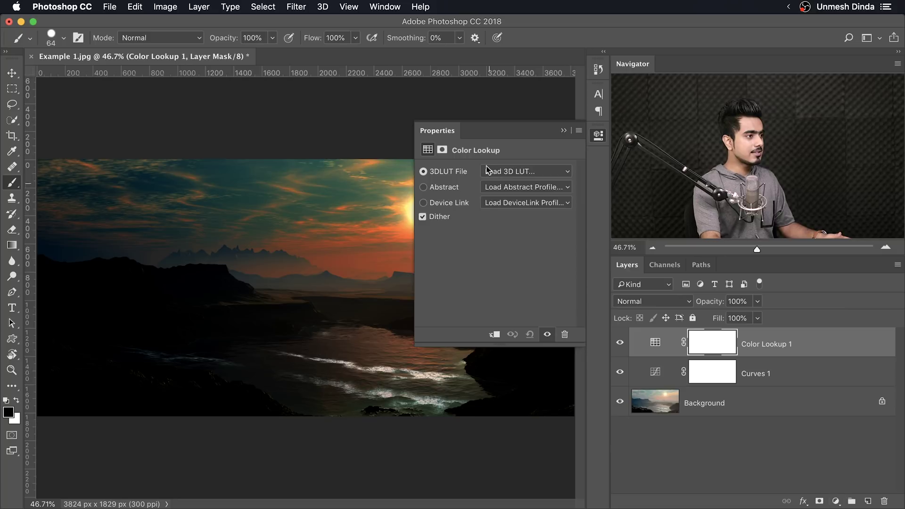
pyautogui.click(507, 168)
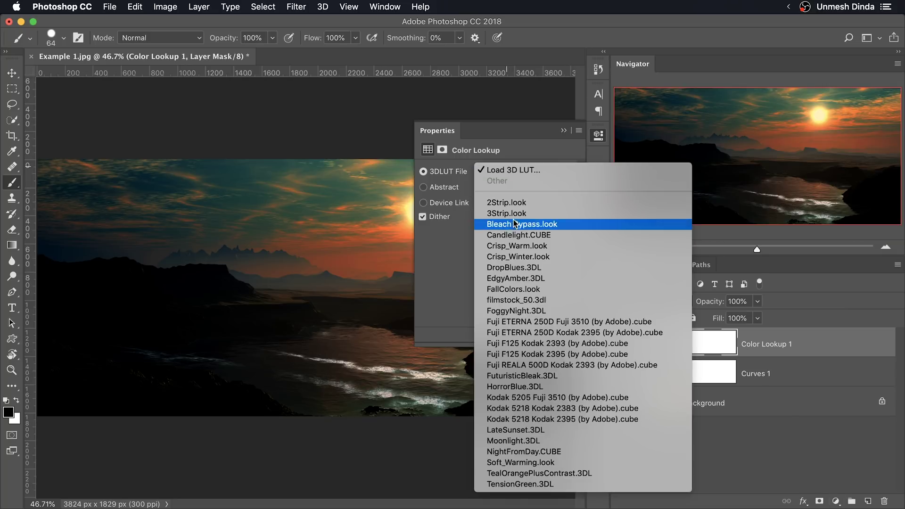
pyautogui.click(532, 247)
pyautogui.click(563, 130)
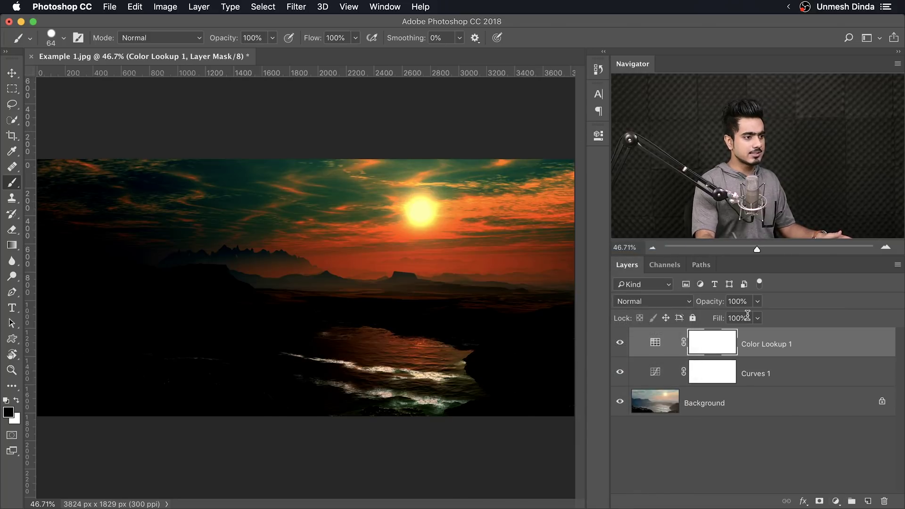
# - Set the Curves 1 layer's opacity to 64% and check the re-exported Example 1.jpg in Finder
pyautogui.click(799, 381)
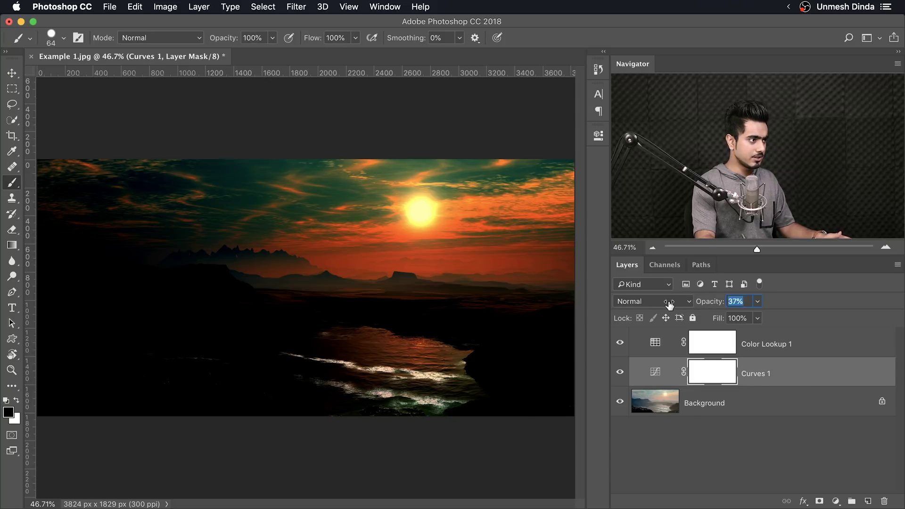
pyautogui.moveTo(669, 305); pyautogui.dragTo(686, 305)
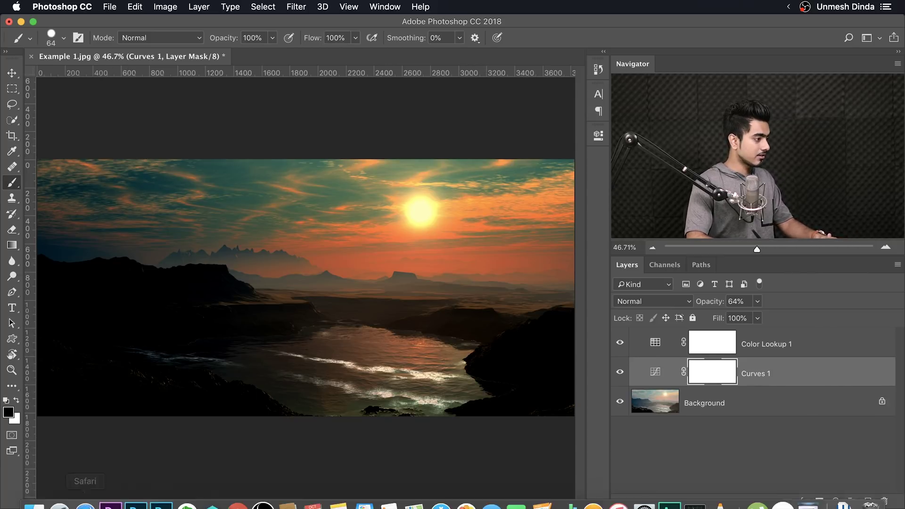
pyautogui.click(16, 493)
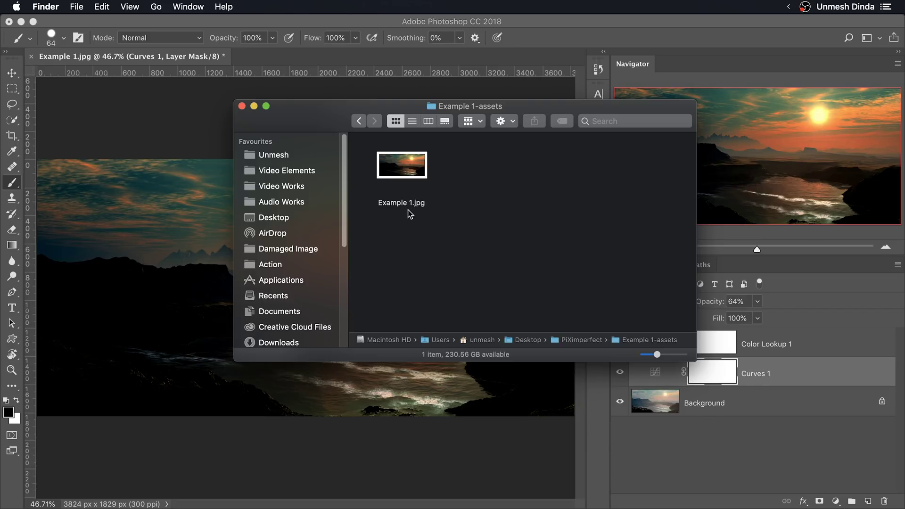
pyautogui.click(710, 445)
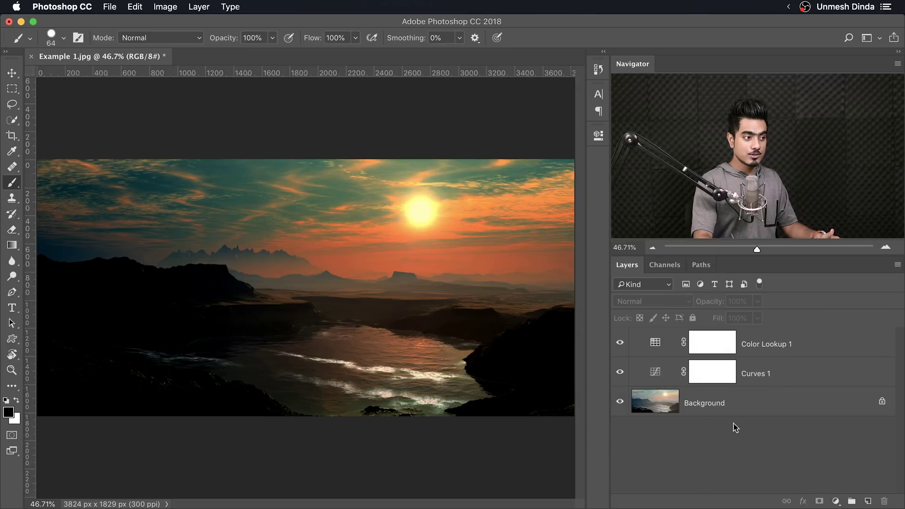
# - Paint the word "Type" in white on a new layer above Color Lookup 1 and check the exported image in Finder
pyautogui.click(804, 348)
pyautogui.click(867, 502)
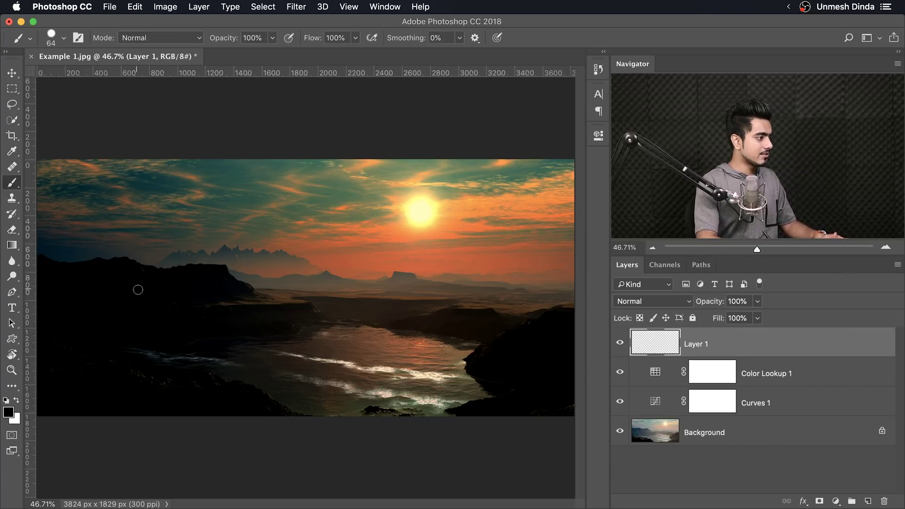
pyautogui.moveTo(150, 276); pyautogui.dragTo(155, 341)
pyautogui.moveTo(110, 289); pyautogui.dragTo(204, 258)
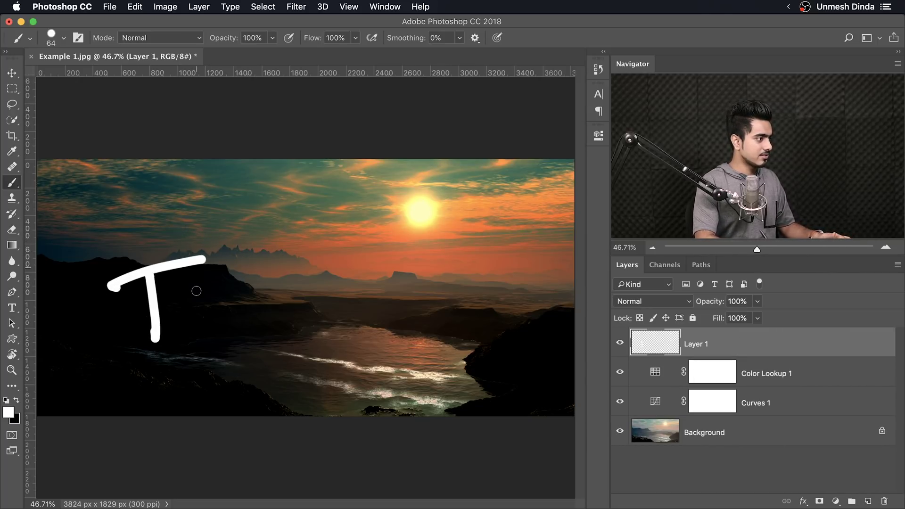
pyautogui.moveTo(182, 301)
pyautogui.mouseDown()
pyautogui.moveTo(215, 283)
pyautogui.moveTo(193, 383)
pyautogui.mouseUp()
pyautogui.moveTo(234, 282)
pyautogui.mouseDown()
pyautogui.moveTo(230, 329)
pyautogui.moveTo(235, 306)
pyautogui.moveTo(300, 295)
pyautogui.mouseUp()
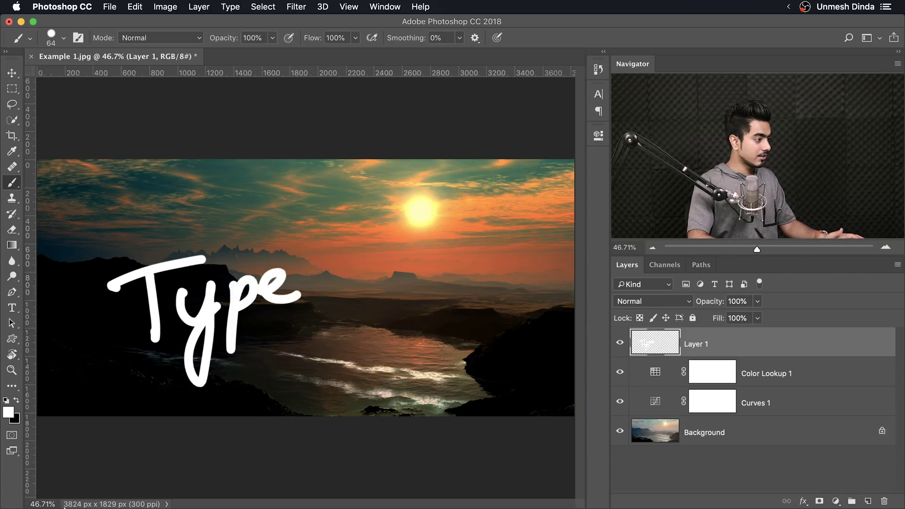
pyautogui.click(21, 490)
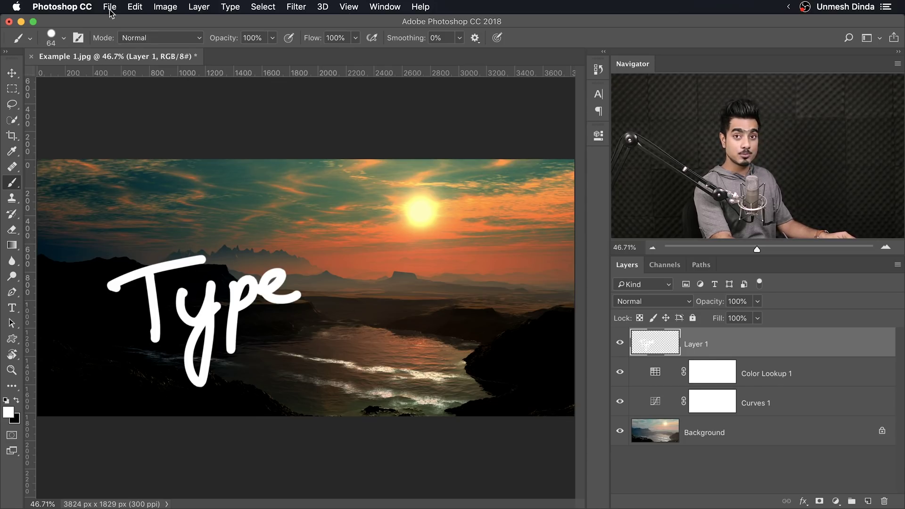
# - Open the export preferences and quick-export the image as Example 2.jpg into the Example 1-assets folder
pyautogui.click(111, 8)
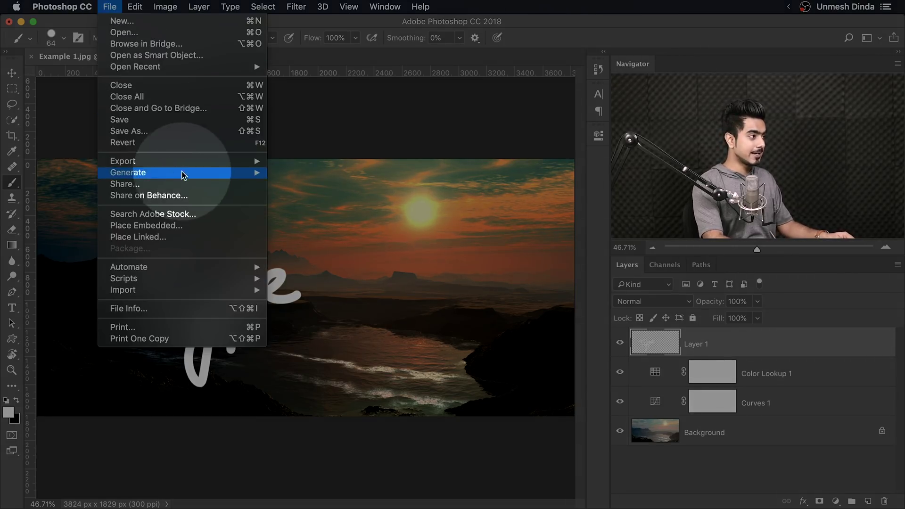
pyautogui.moveTo(203, 164)
pyautogui.click(319, 194)
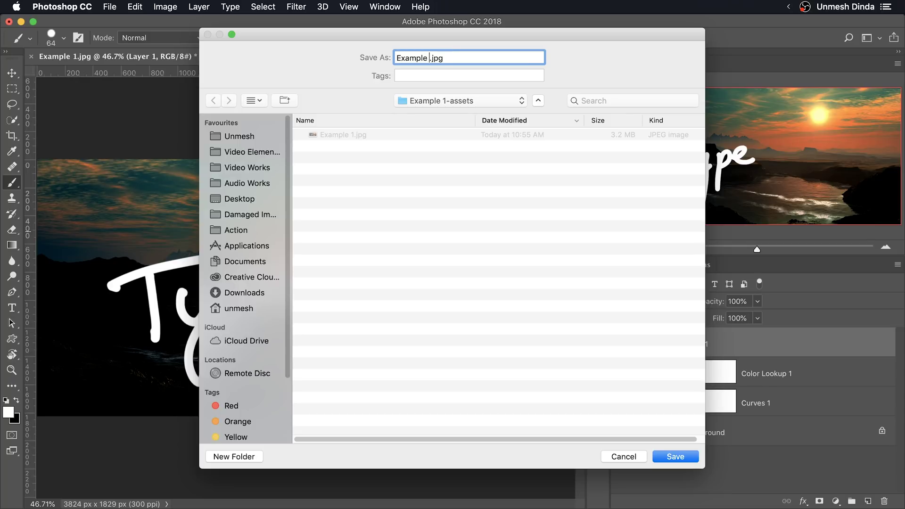
pyautogui.click(694, 456)
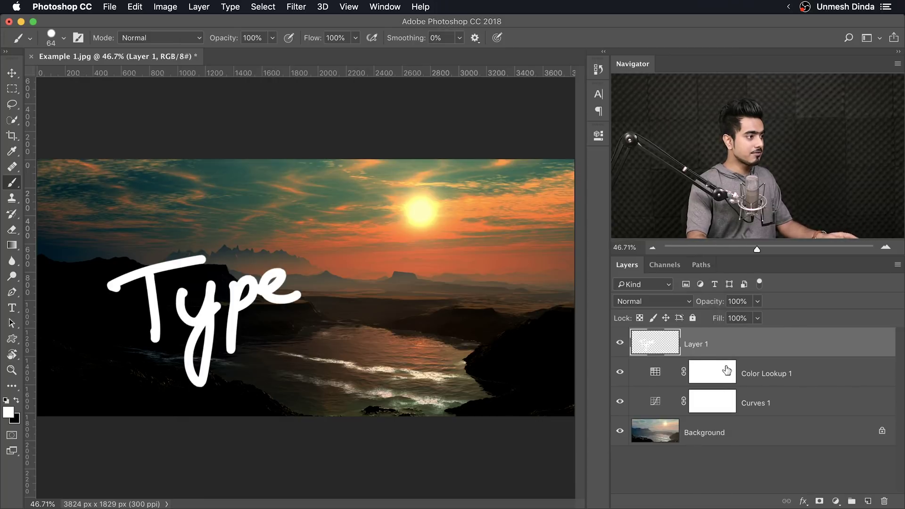
# - Paint a white "2" after "Type" on a new top layer and export the image as Example 5.jpg into Example 1-assets
pyautogui.click(868, 500)
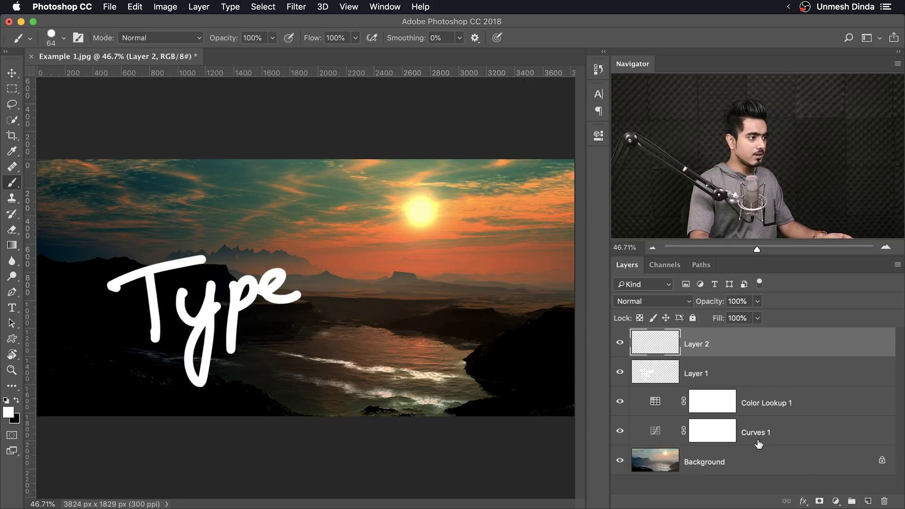
pyautogui.moveTo(340, 256)
pyautogui.mouseDown()
pyautogui.moveTo(350, 295)
pyautogui.moveTo(427, 282)
pyautogui.mouseUp()
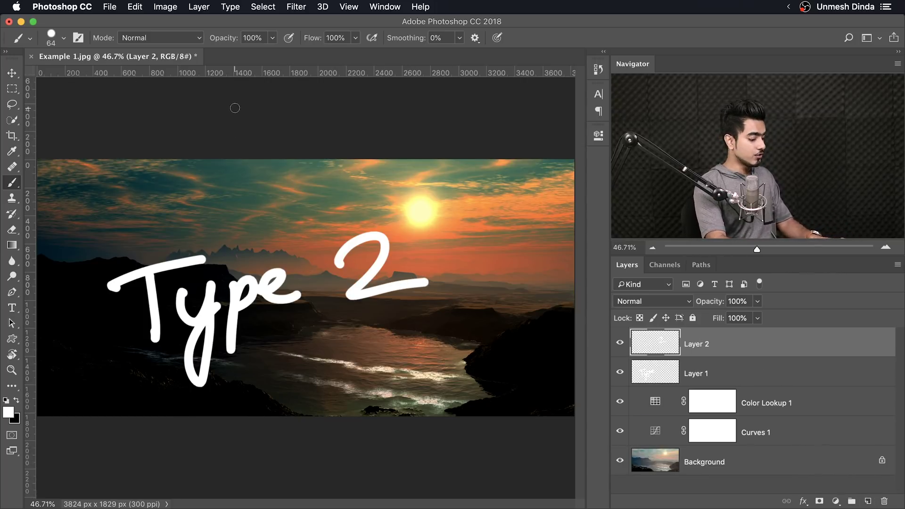
pyautogui.press('super+shift+s')
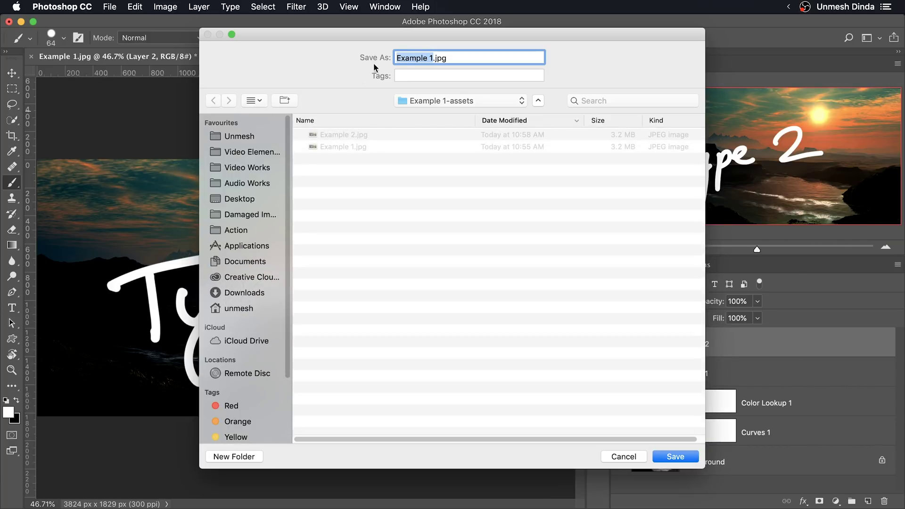
pyautogui.press('BackSpace')
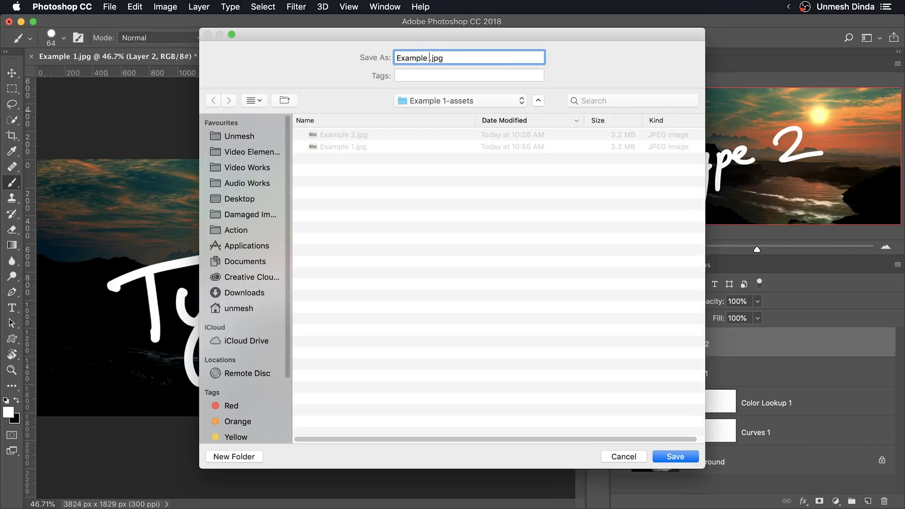
pyautogui.write('5')
pyautogui.click(666, 456)
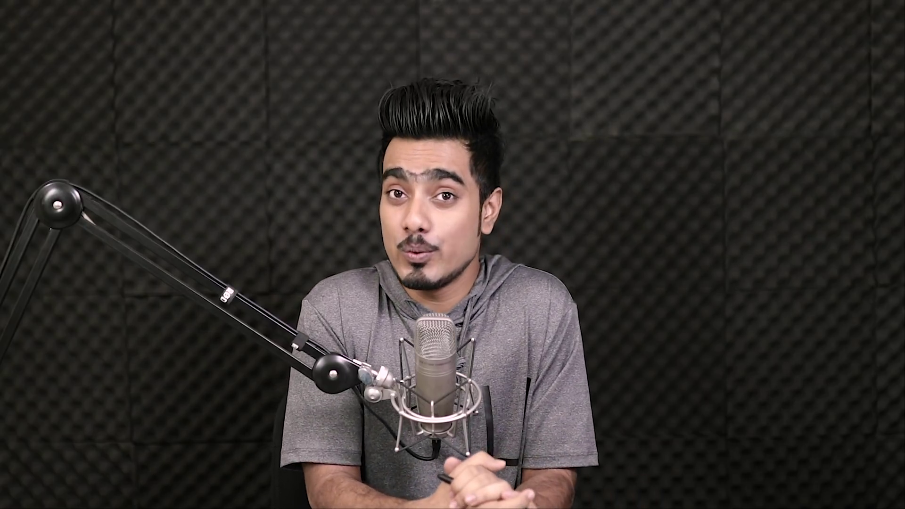